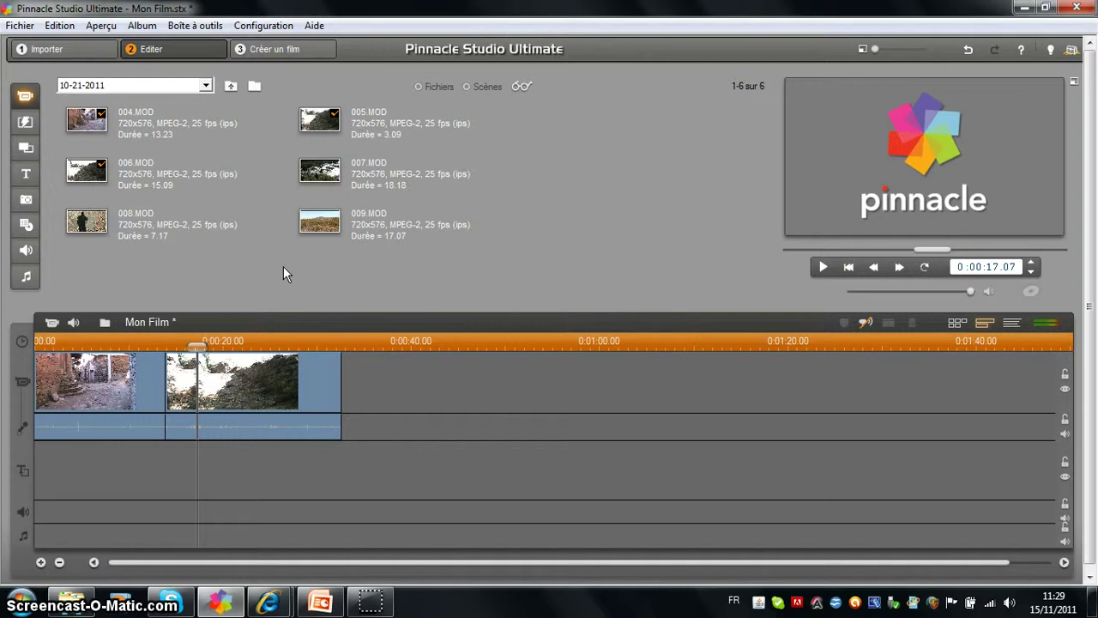
Step: Start a new classic overlay title (Superpos. titre classique) at the current position in the film
{"action": "left_click", "coordinate": [207, 27]}
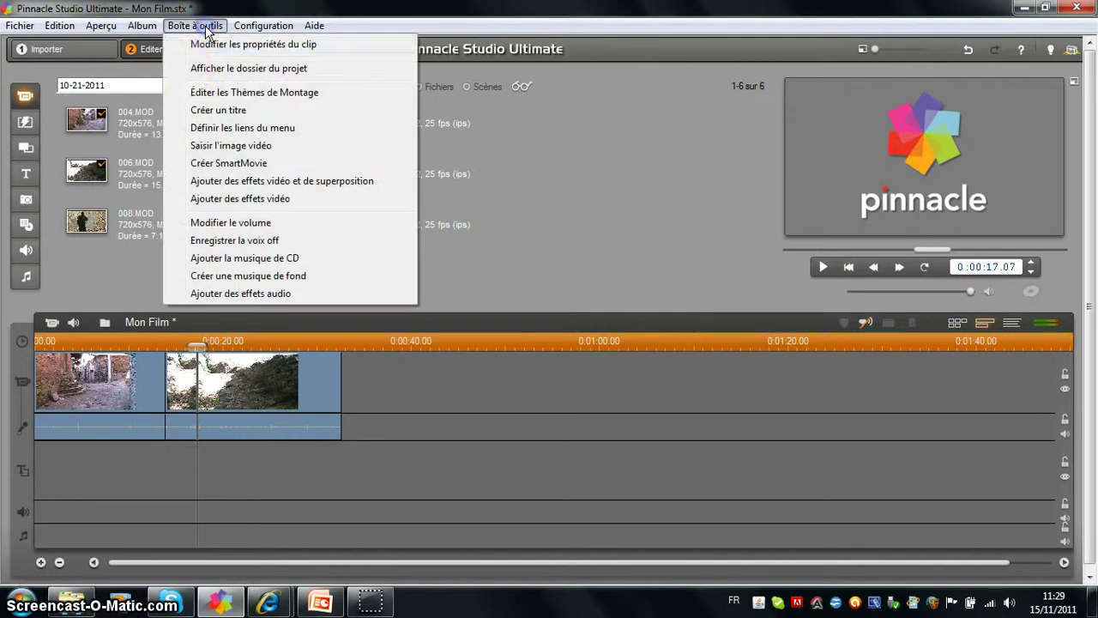
{"action": "left_click", "coordinate": [173, 112]}
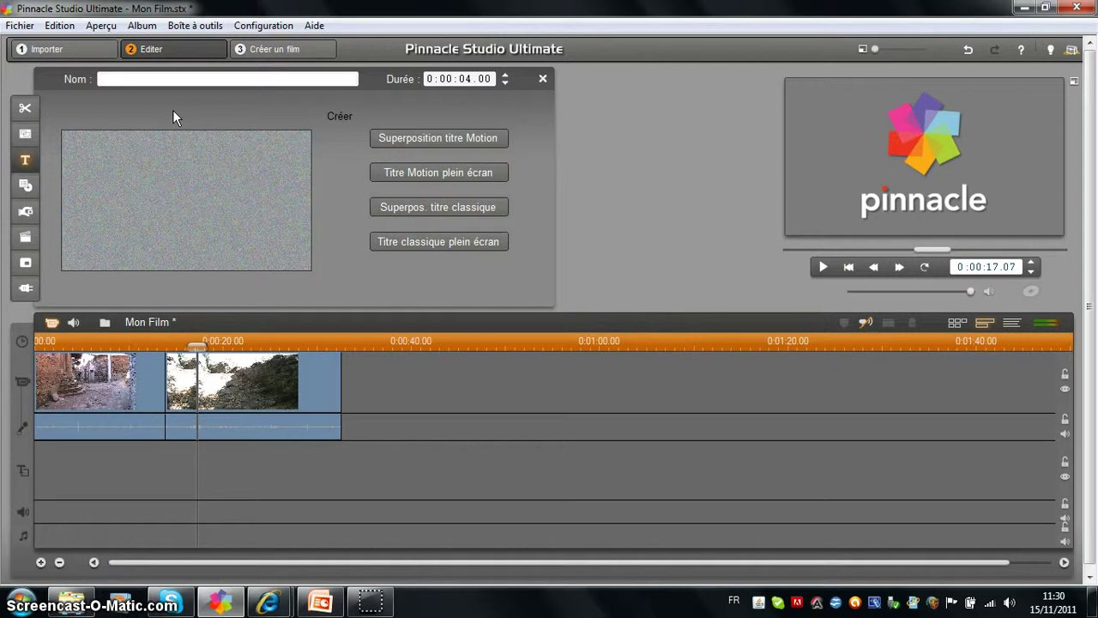
{"action": "left_click", "coordinate": [419, 211]}
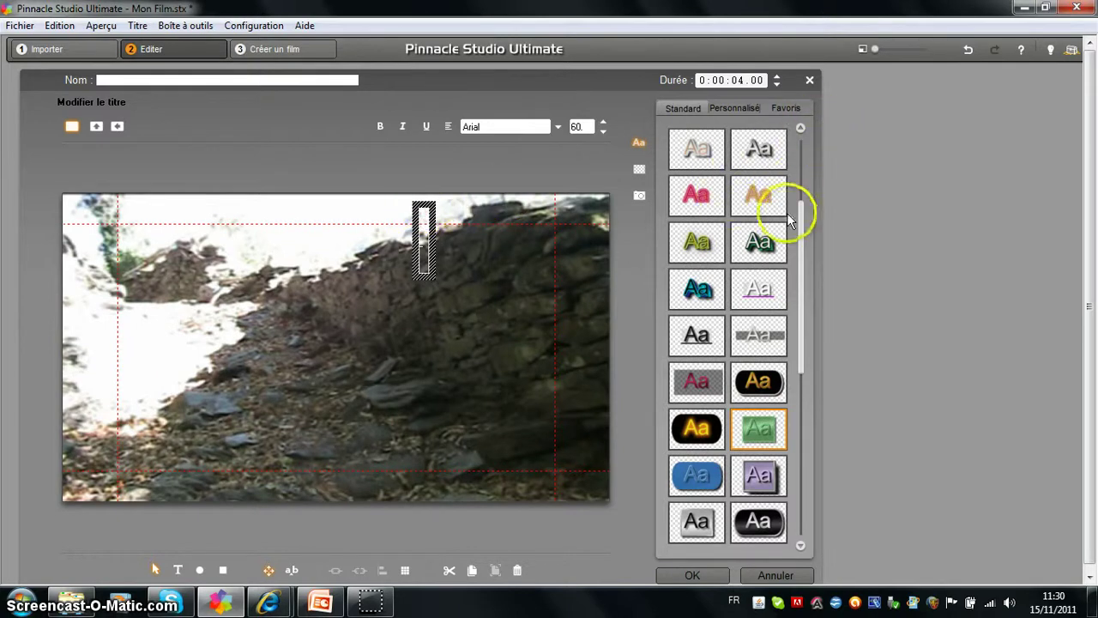
Step: Choose the green variant 20-4 of the embossed plate style as the title's text look
{"action": "mouse_move", "coordinate": [800, 215]}
{"action": "left_mouse_down"}
{"action": "mouse_move", "coordinate": [793, 400]}
{"action": "mouse_move", "coordinate": [804, 152]}
{"action": "mouse_move", "coordinate": [798, 225]}
{"action": "left_mouse_up"}
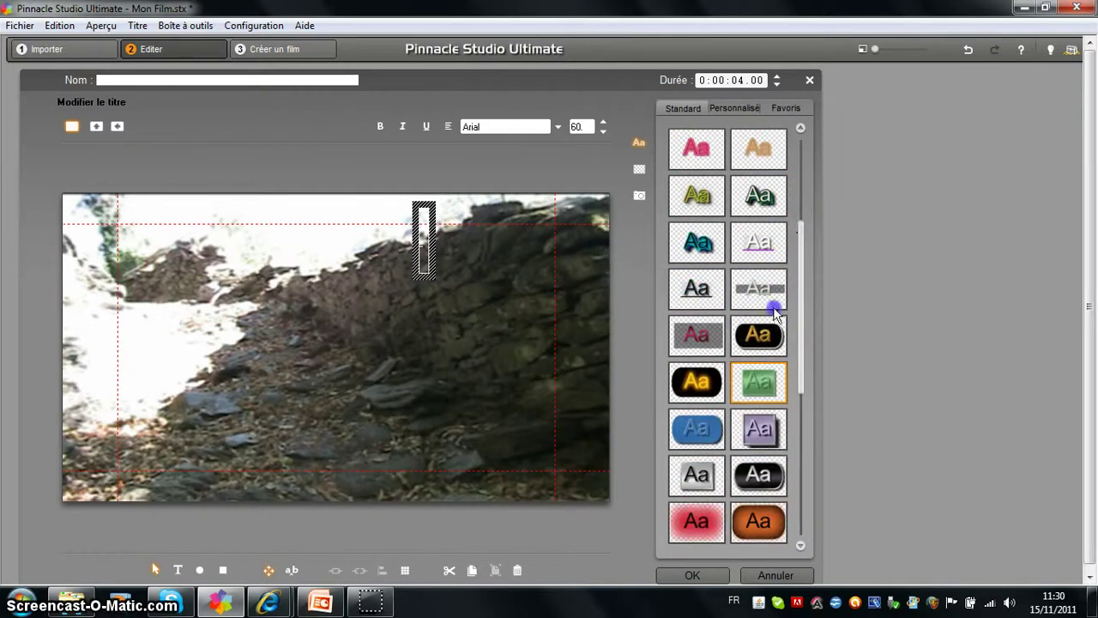
{"action": "scroll", "coordinate": [772, 307], "scroll_direction": "down", "scroll_amount": 2}
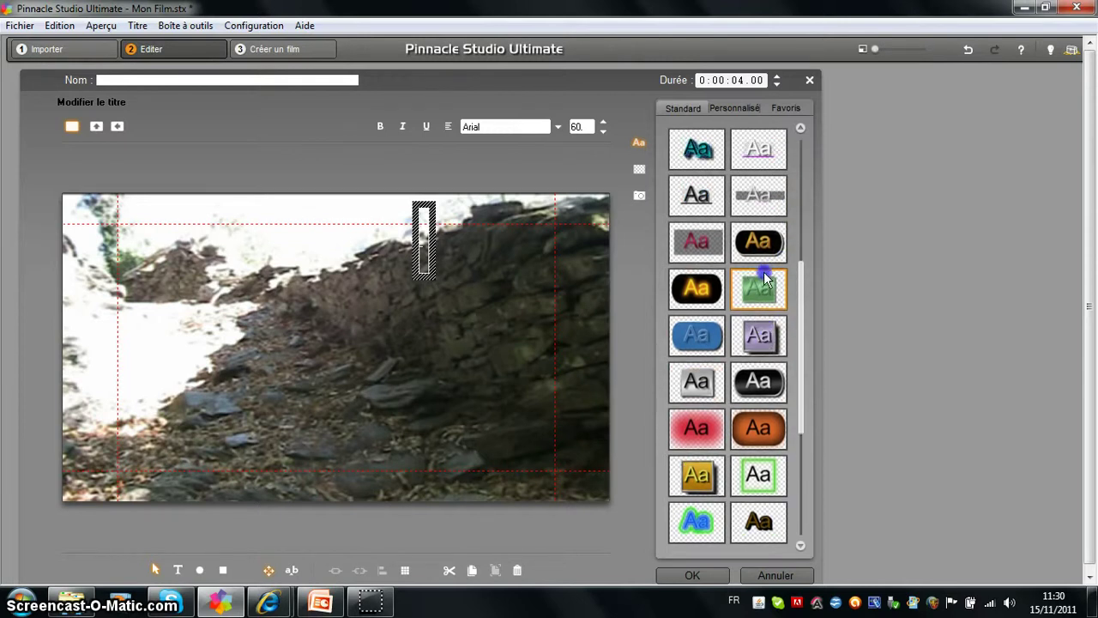
{"action": "left_click", "coordinate": [766, 297]}
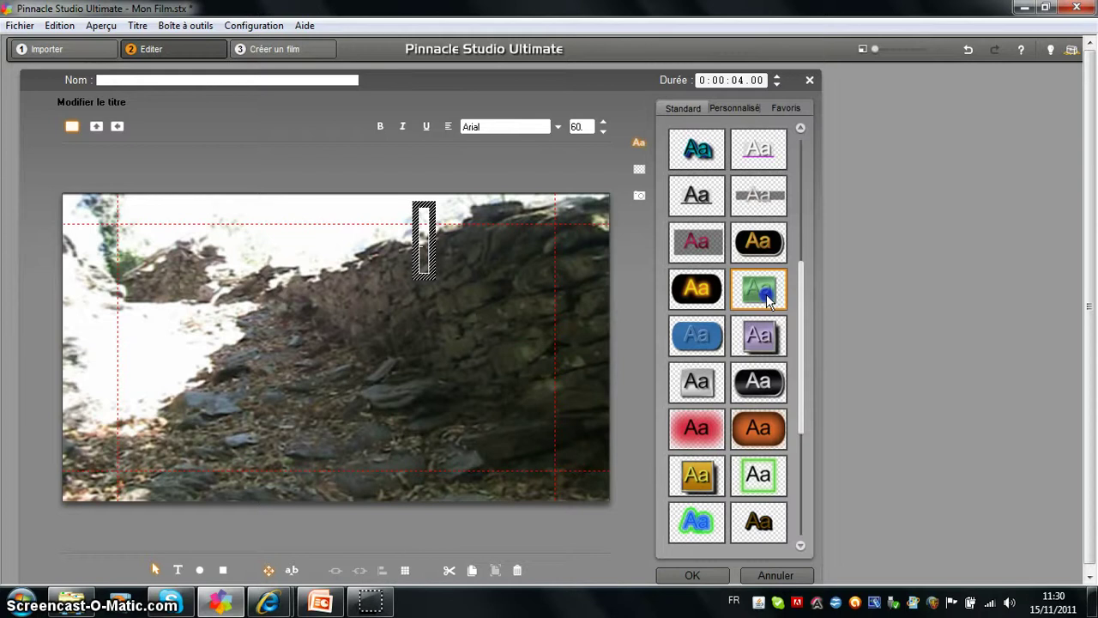
{"action": "left_click", "coordinate": [766, 297]}
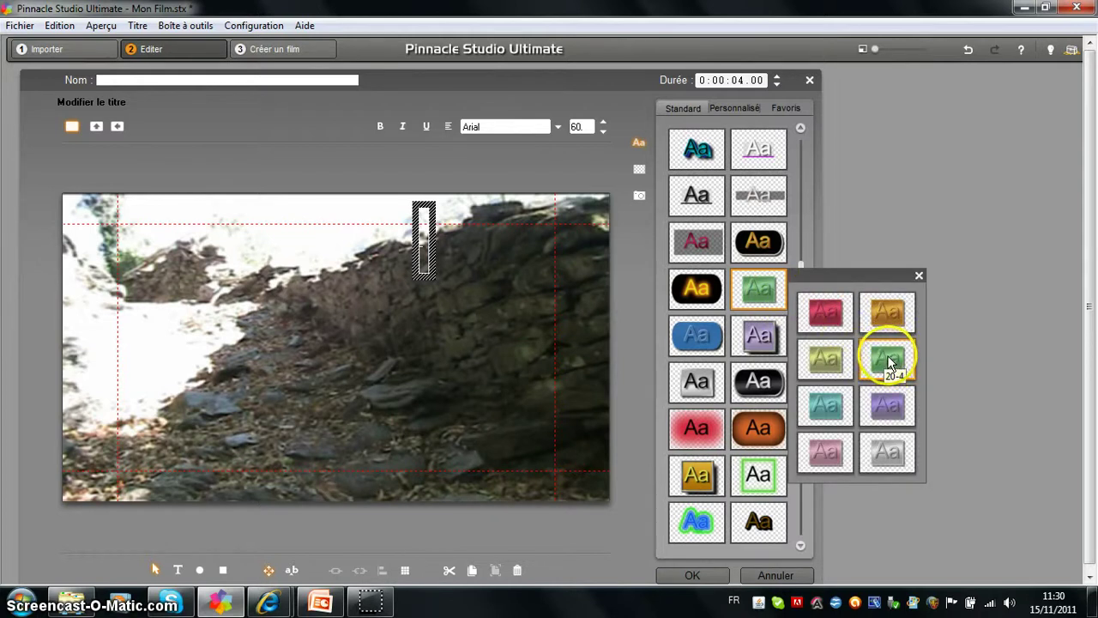
{"action": "left_click", "coordinate": [890, 363]}
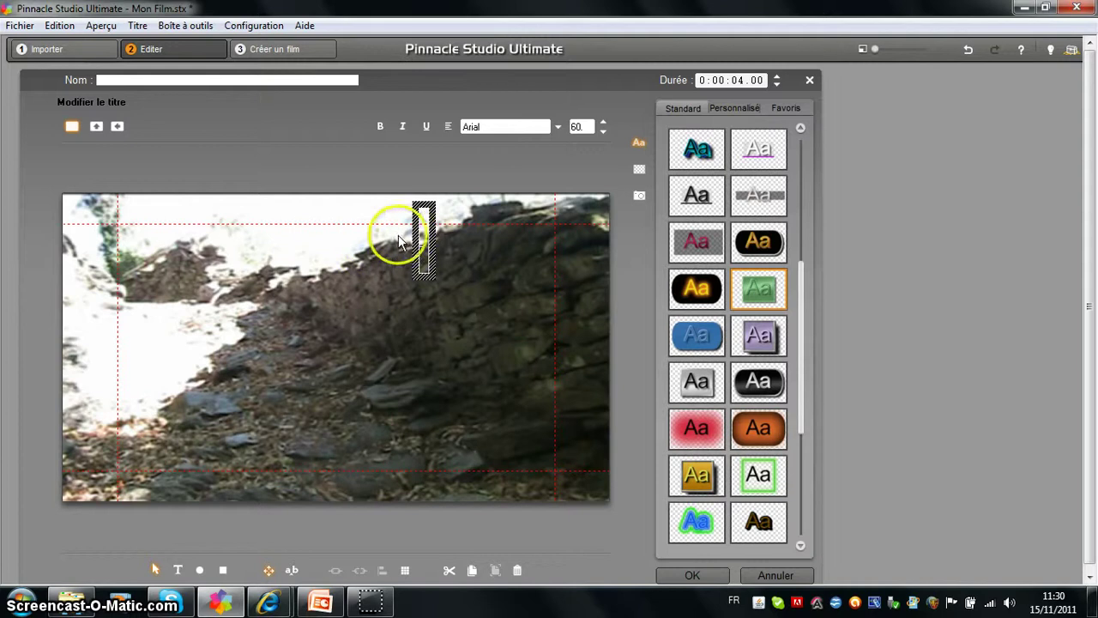
Step: Move the text box to the middle of the frame, widen it and enter "Le morbihan"
{"action": "left_click", "coordinate": [429, 235]}
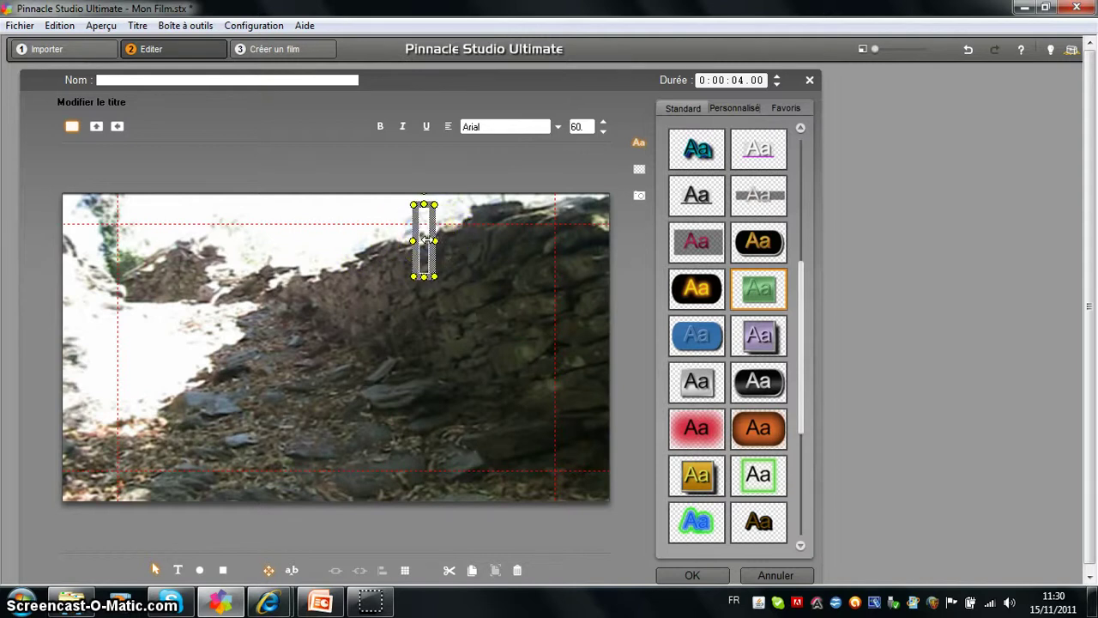
{"action": "left_click_drag", "start_coordinate": [431, 232], "coordinate": [492, 335]}
{"action": "left_click", "coordinate": [259, 332]}
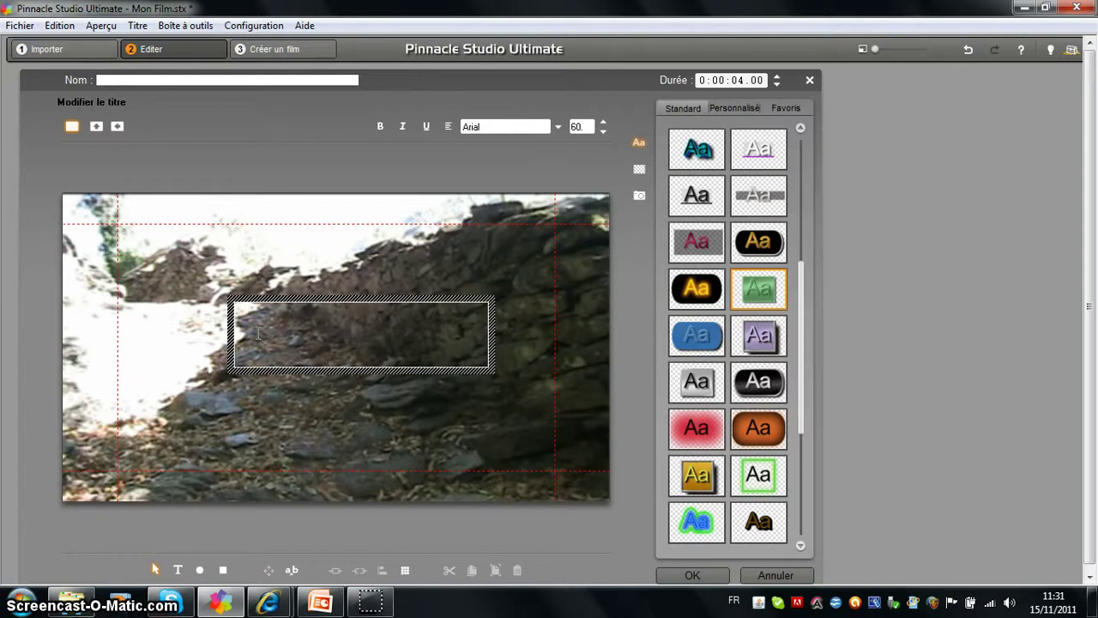
{"action": "type", "text": "Le"}
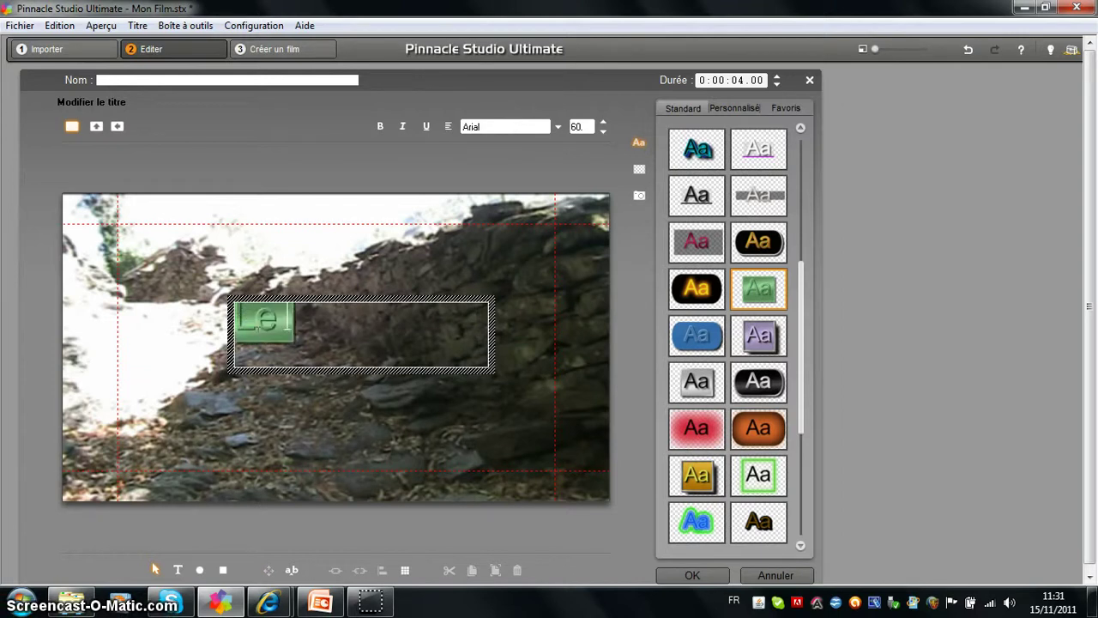
{"action": "type", "text": " morbihan"}
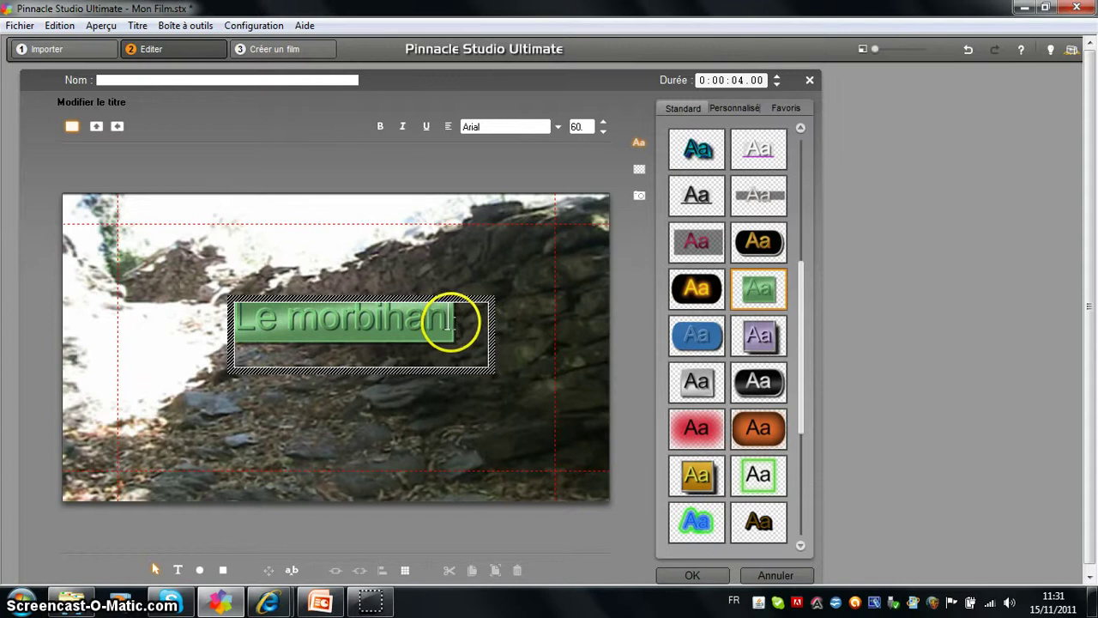
Step: Set the font size of the whole "Le morbihan" text to 62
{"action": "left_click", "coordinate": [452, 321]}
{"action": "left_click_drag", "start_coordinate": [453, 322], "coordinate": [237, 318]}
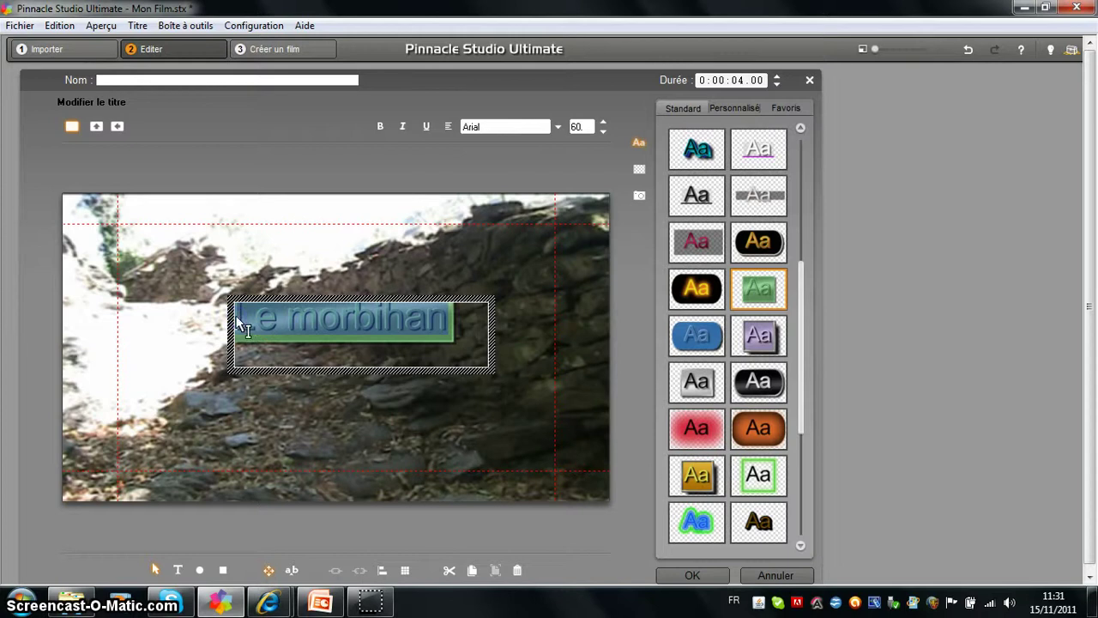
{"action": "left_click", "coordinate": [602, 123]}
{"action": "left_click", "coordinate": [603, 123]}
{"action": "left_click", "coordinate": [602, 123]}
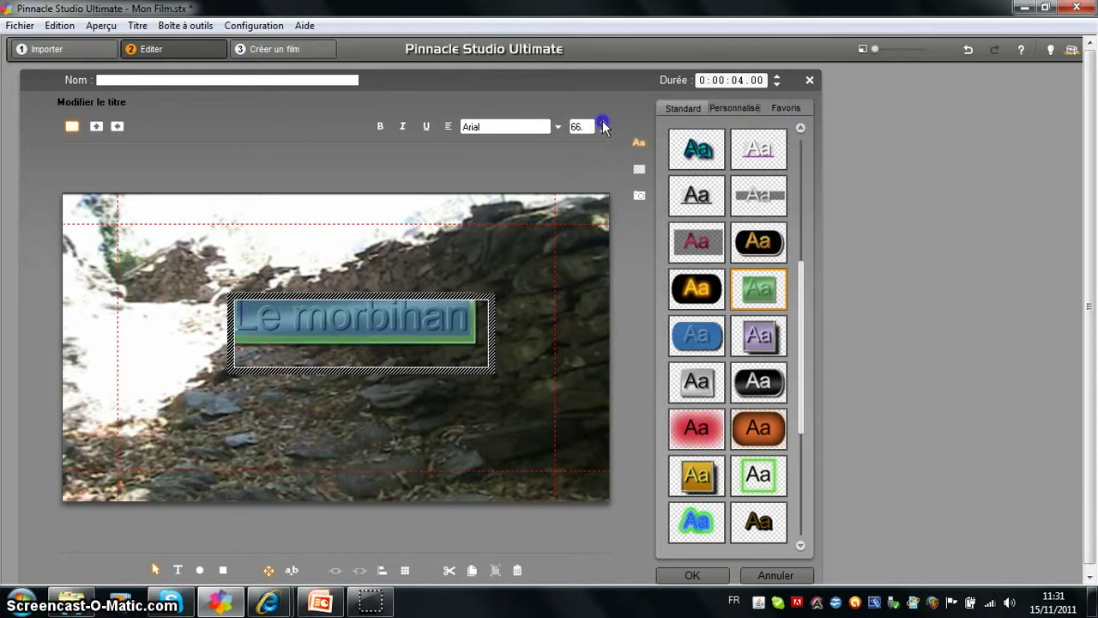
{"action": "left_click", "coordinate": [603, 132]}
{"action": "left_click", "coordinate": [603, 132]}
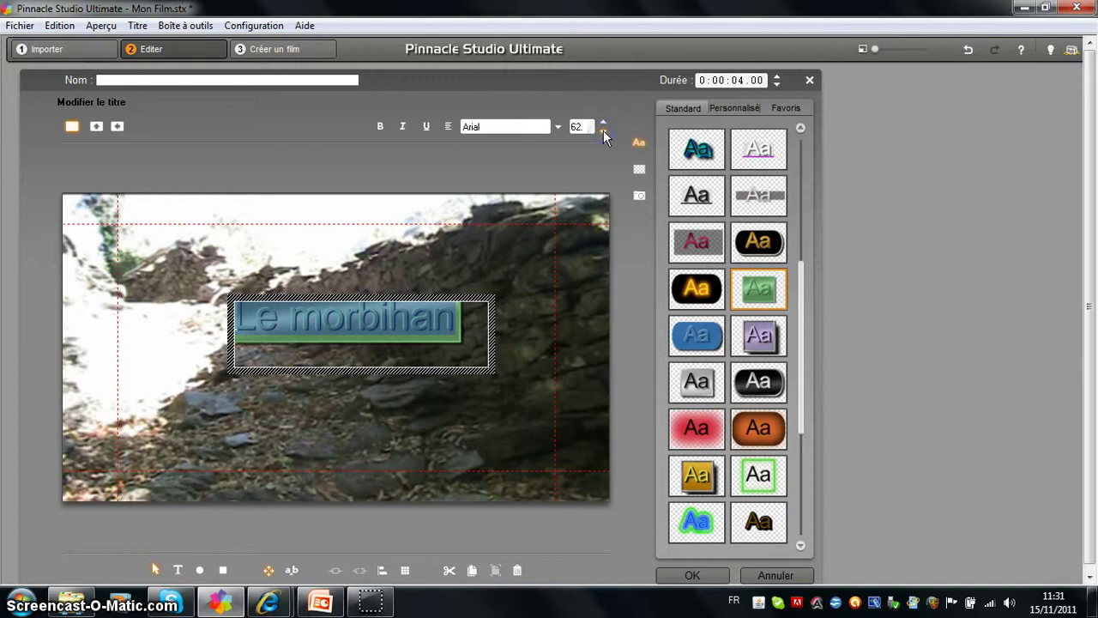
Step: Try Arial Black on the title text, and settle on the English157 BT font
{"action": "left_click", "coordinate": [558, 126]}
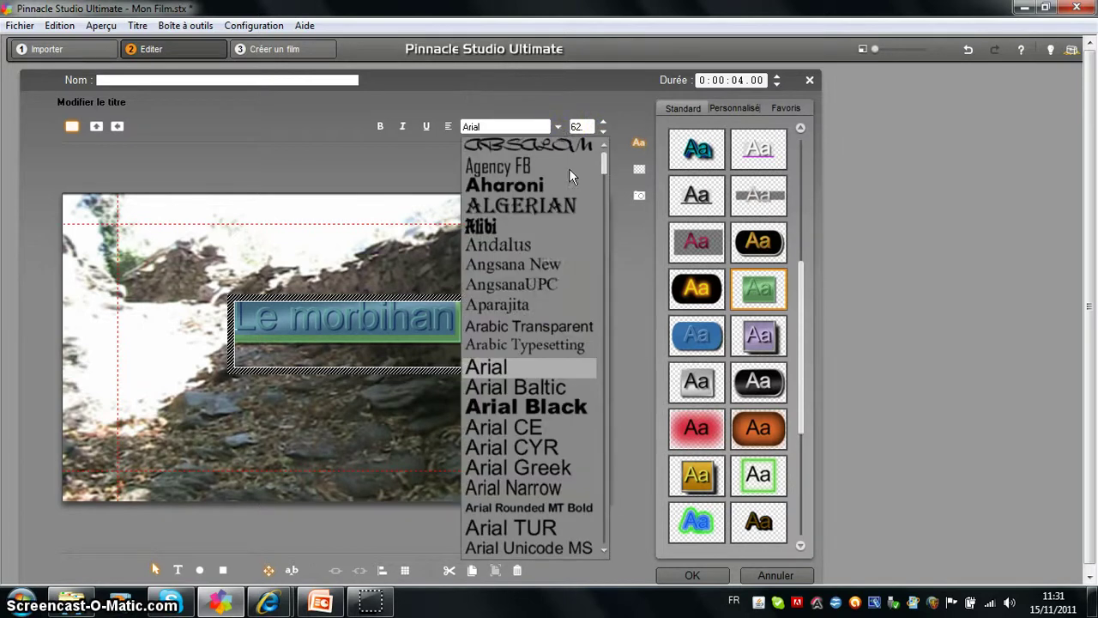
{"action": "left_click", "coordinate": [540, 408]}
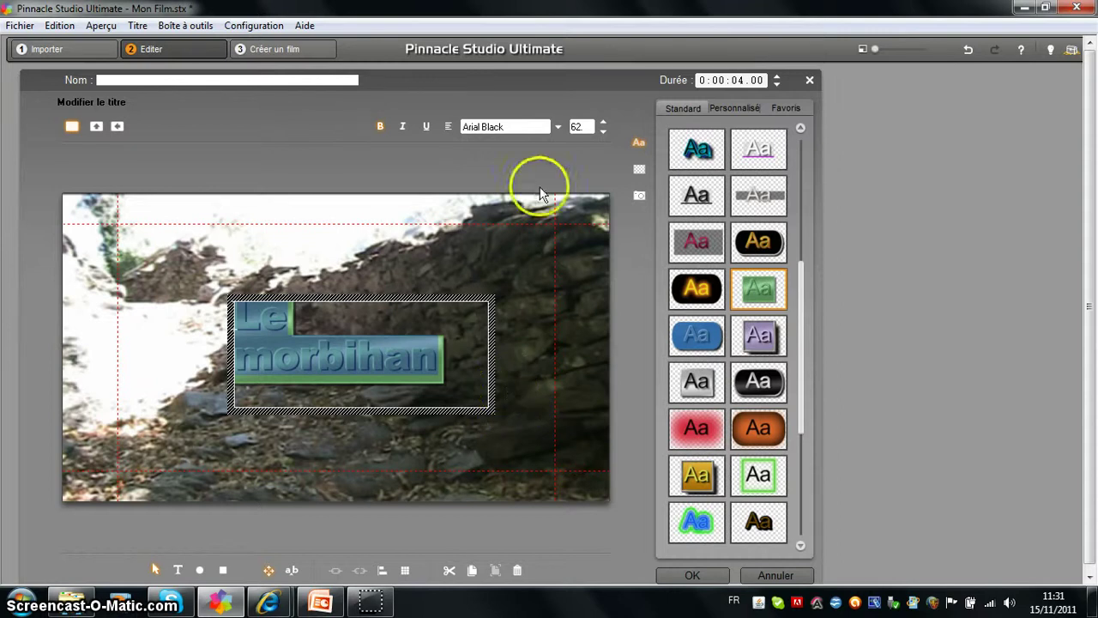
{"action": "left_click", "coordinate": [556, 126]}
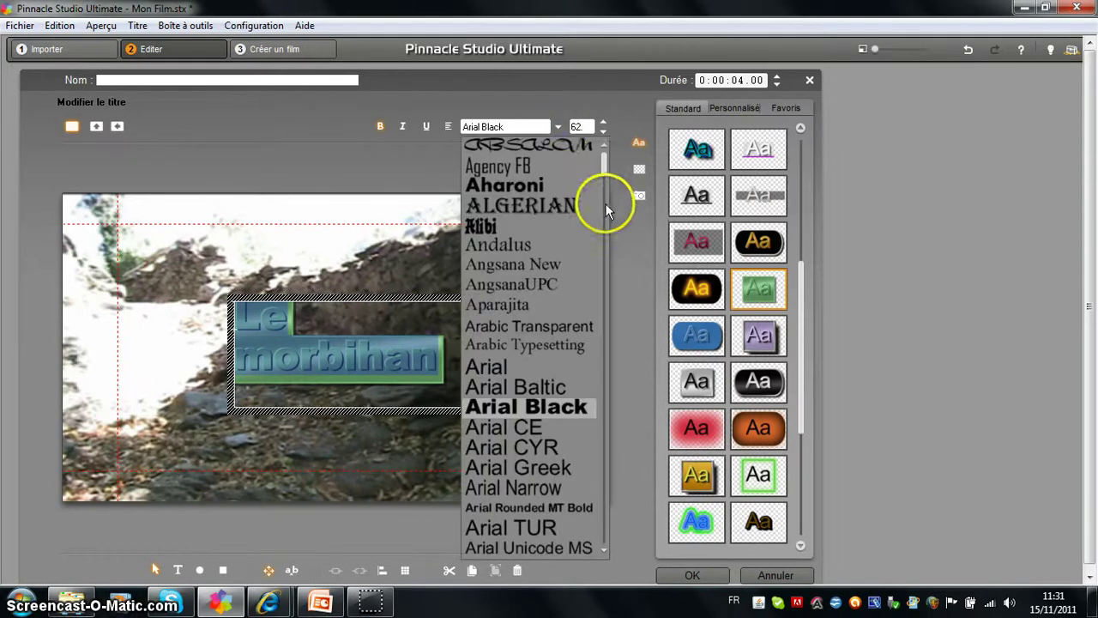
{"action": "left_click_drag", "start_coordinate": [603, 167], "coordinate": [602, 273]}
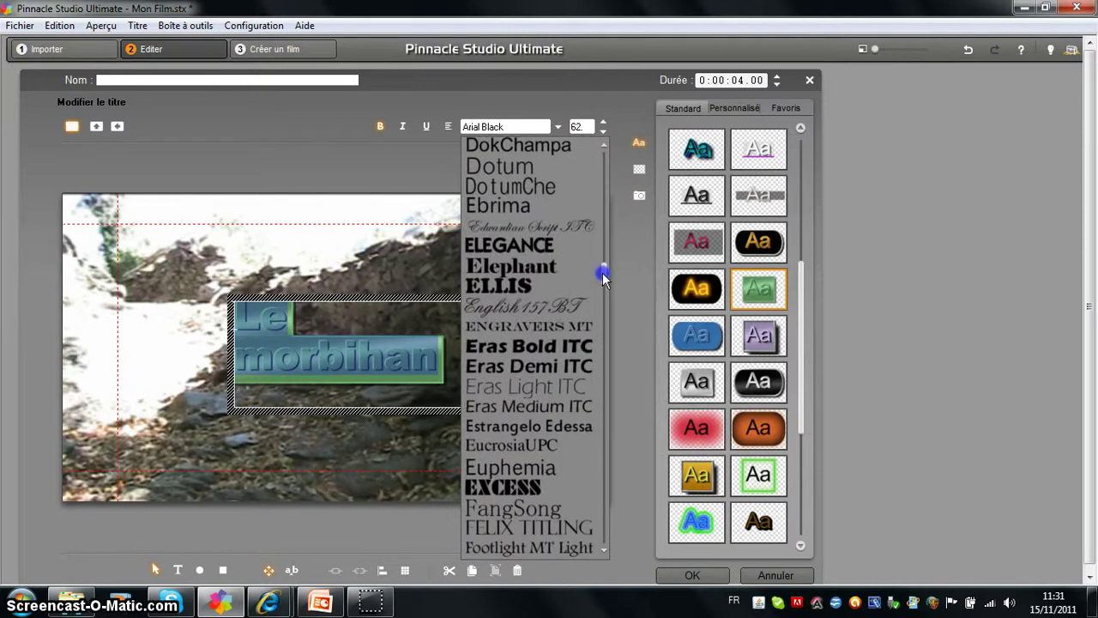
{"action": "left_click", "coordinate": [496, 307]}
{"action": "left_click", "coordinate": [445, 334]}
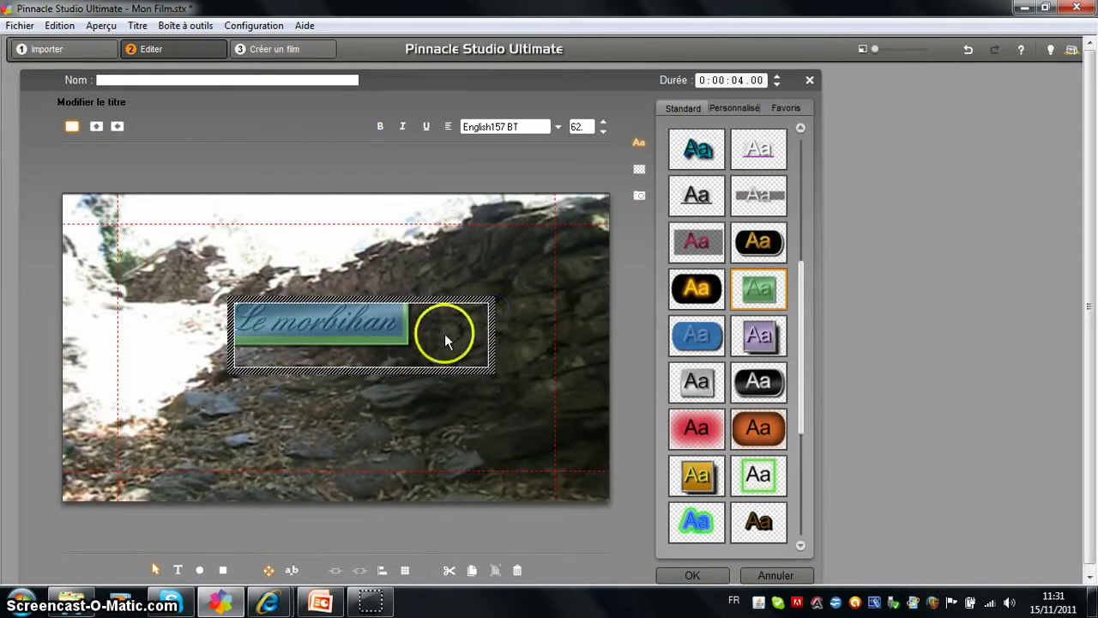
Step: Widen the "Le morbihan" text box by extending its right edge slightly
{"action": "left_click", "coordinate": [485, 333]}
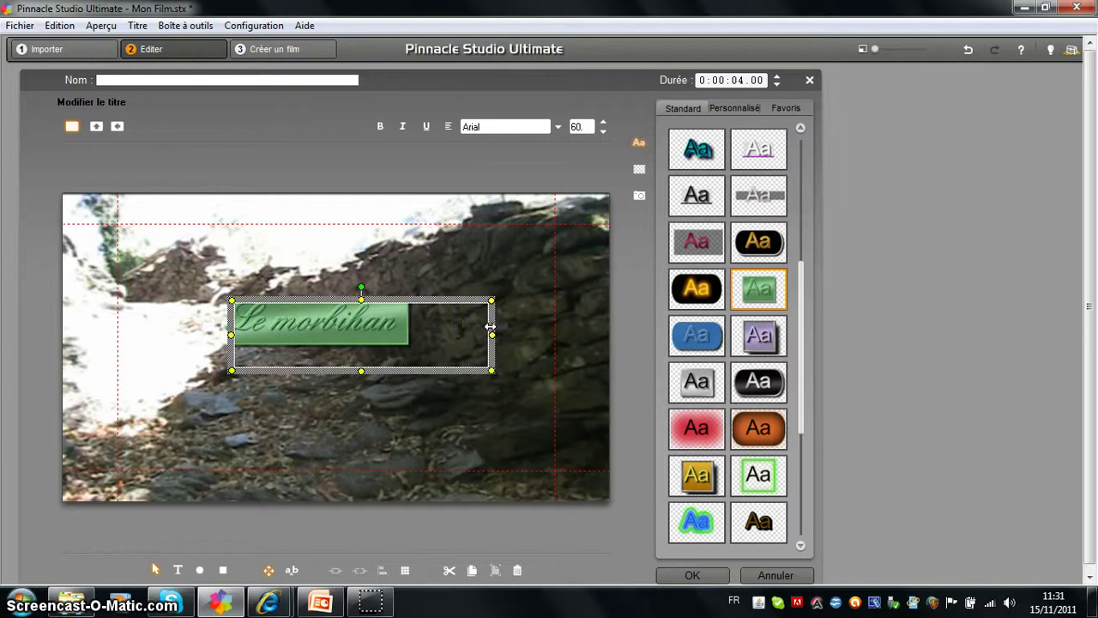
{"action": "left_click_drag", "start_coordinate": [491, 334], "coordinate": [522, 334]}
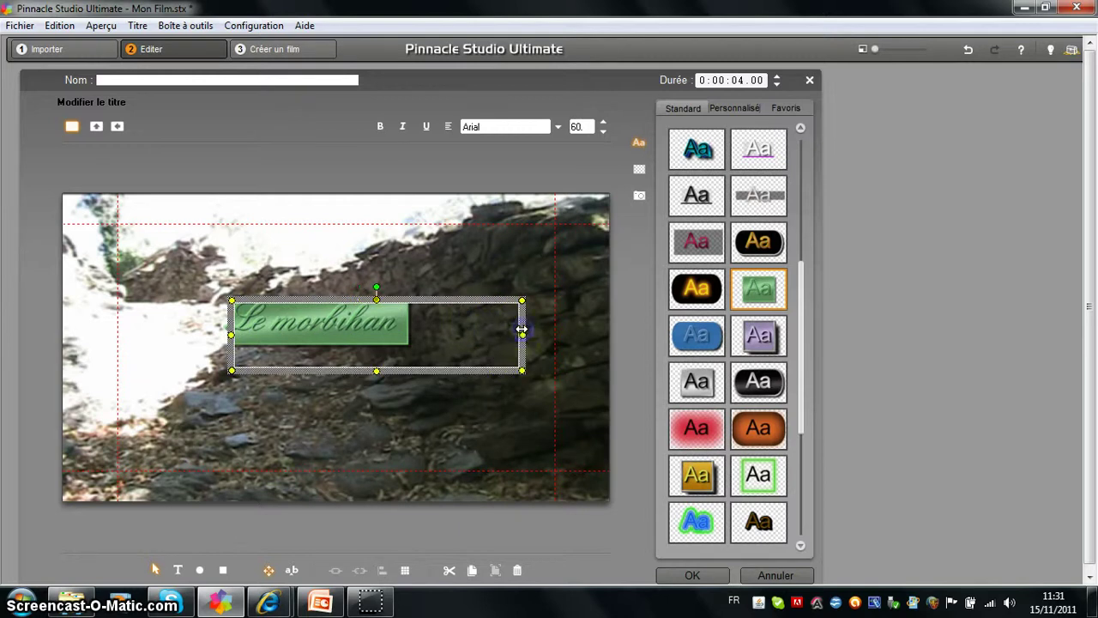
{"action": "left_click", "coordinate": [383, 355]}
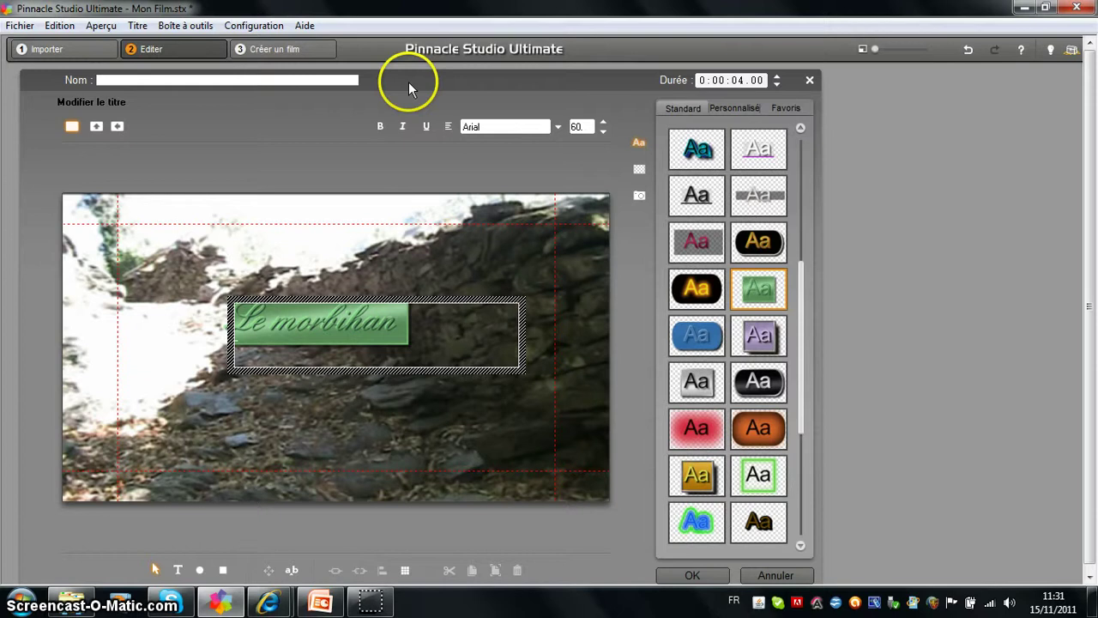
Step: Move the text box to the upper-left area of the frame and make the title a rolling one (Déroulant)
{"action": "left_click", "coordinate": [351, 300]}
{"action": "left_click_drag", "start_coordinate": [351, 300], "coordinate": [254, 245]}
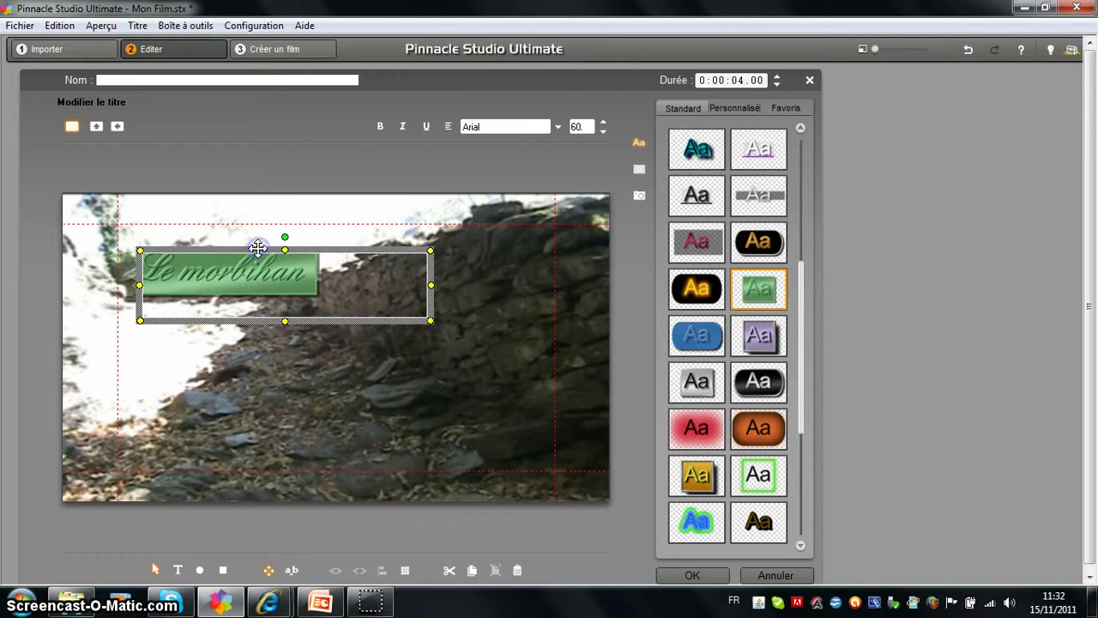
{"action": "left_click", "coordinate": [97, 127]}
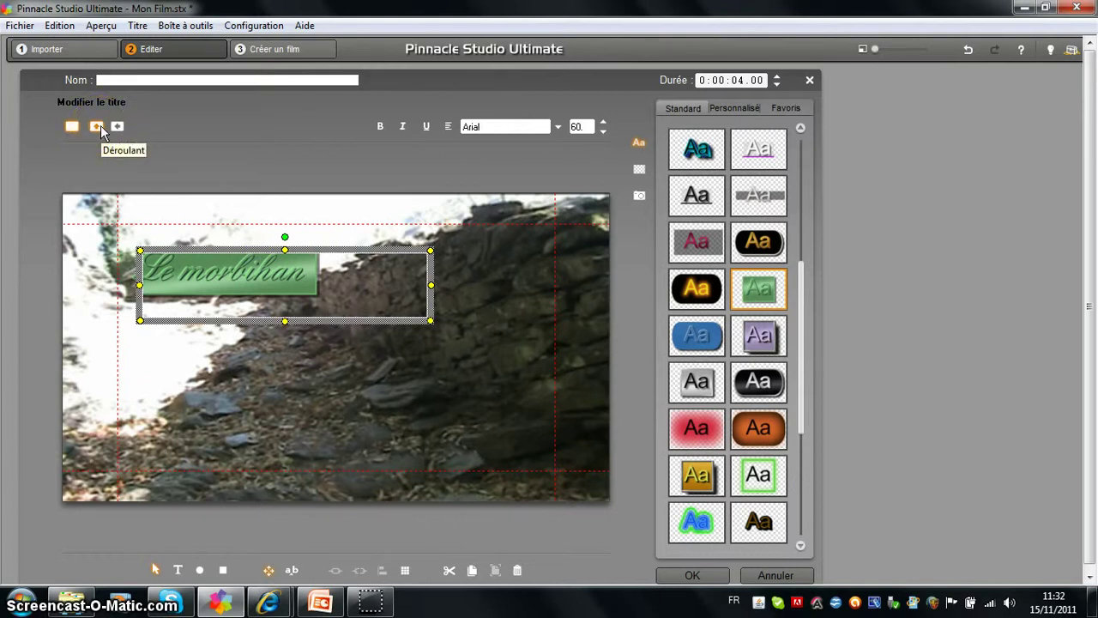
{"action": "left_click", "coordinate": [100, 125]}
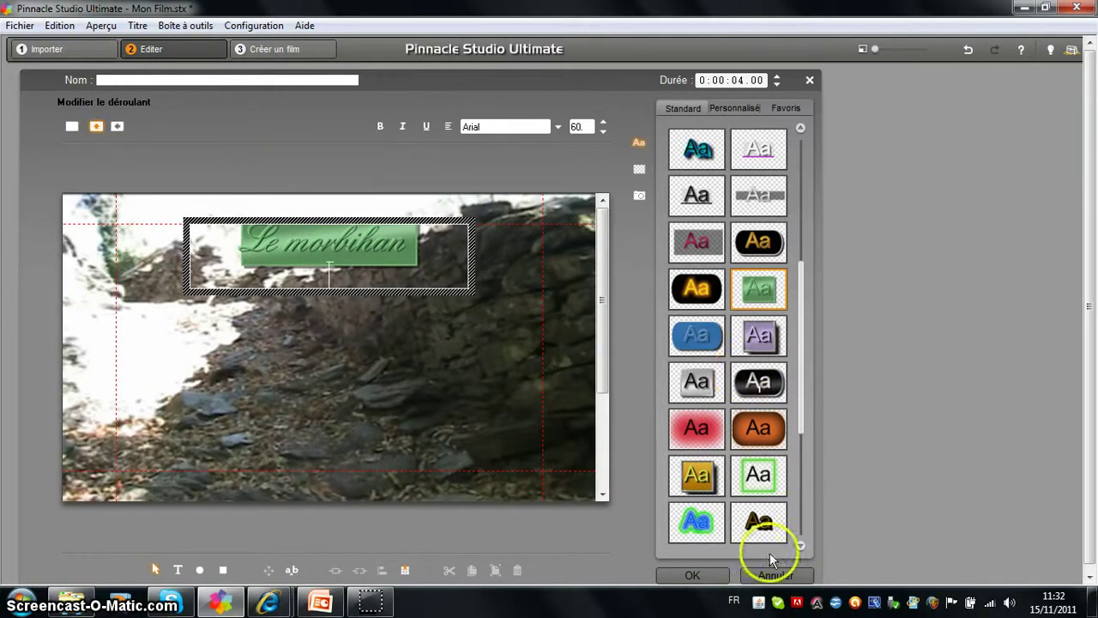
Step: Draw an ellipse in the lower-left part of the frame and give it the orange rounded-plate style with black fill
{"action": "left_click", "coordinate": [201, 570]}
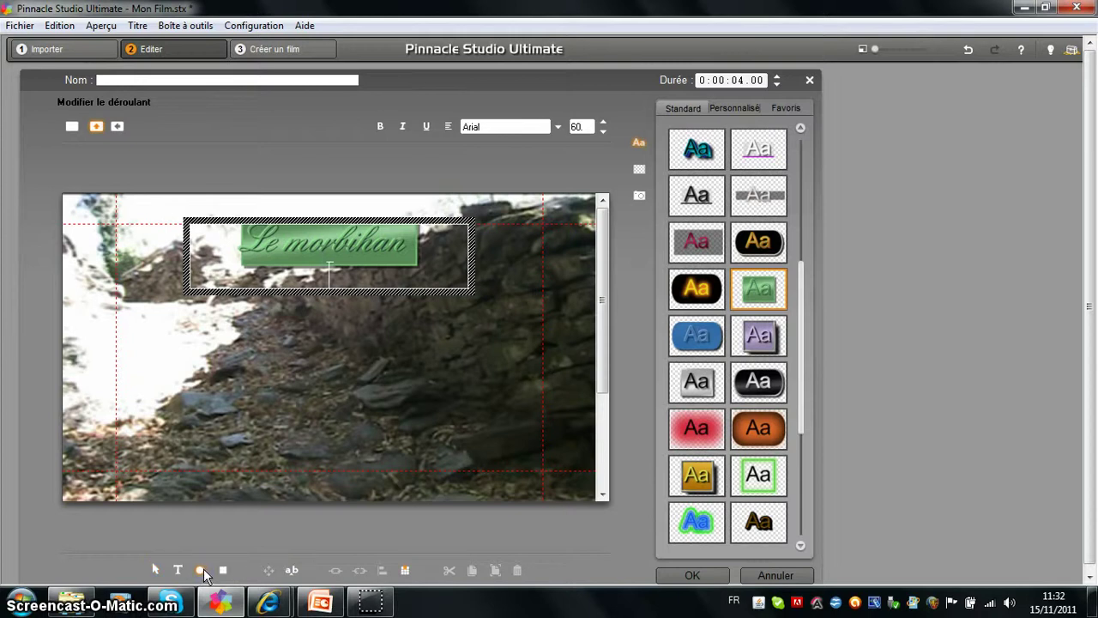
{"action": "left_click_drag", "start_coordinate": [196, 392], "coordinate": [239, 432]}
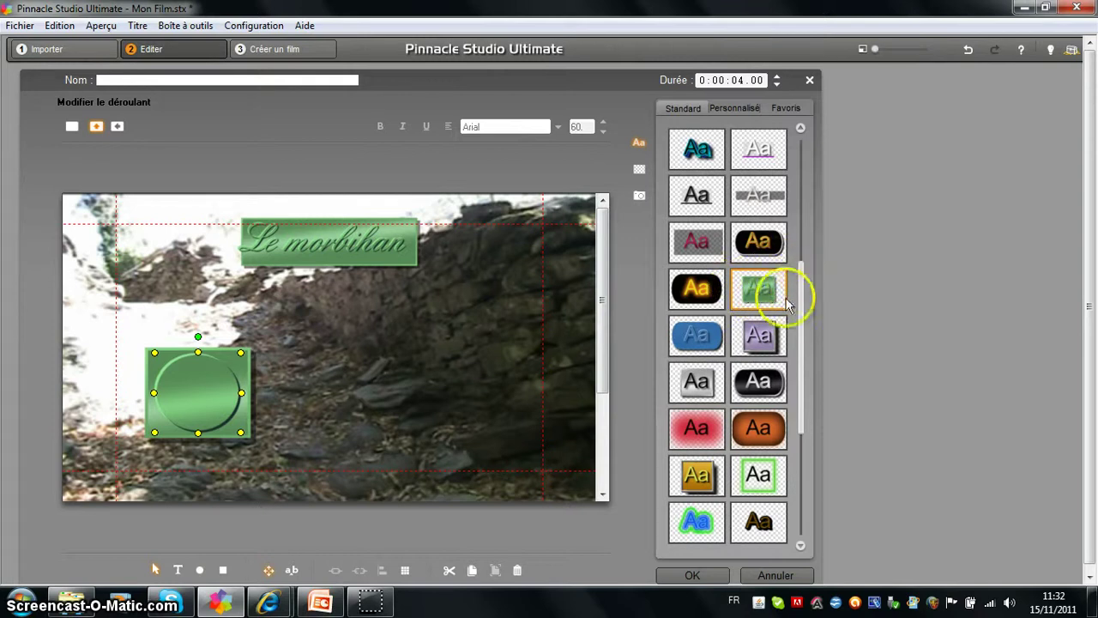
{"action": "scroll", "coordinate": [806, 309], "scroll_direction": "down", "scroll_amount": 1}
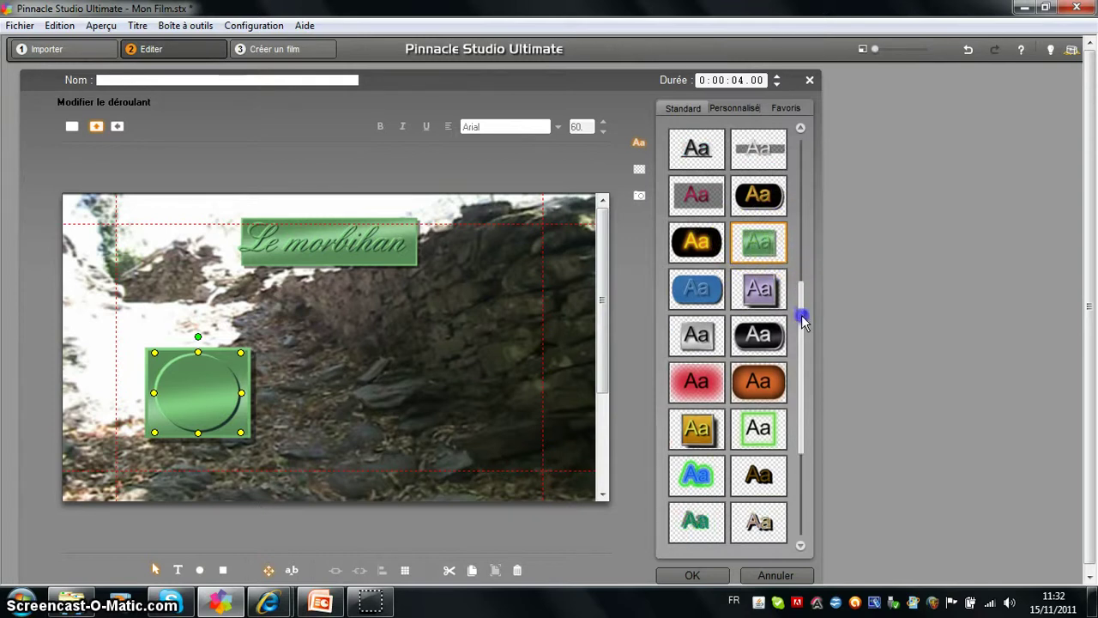
{"action": "left_click", "coordinate": [769, 380]}
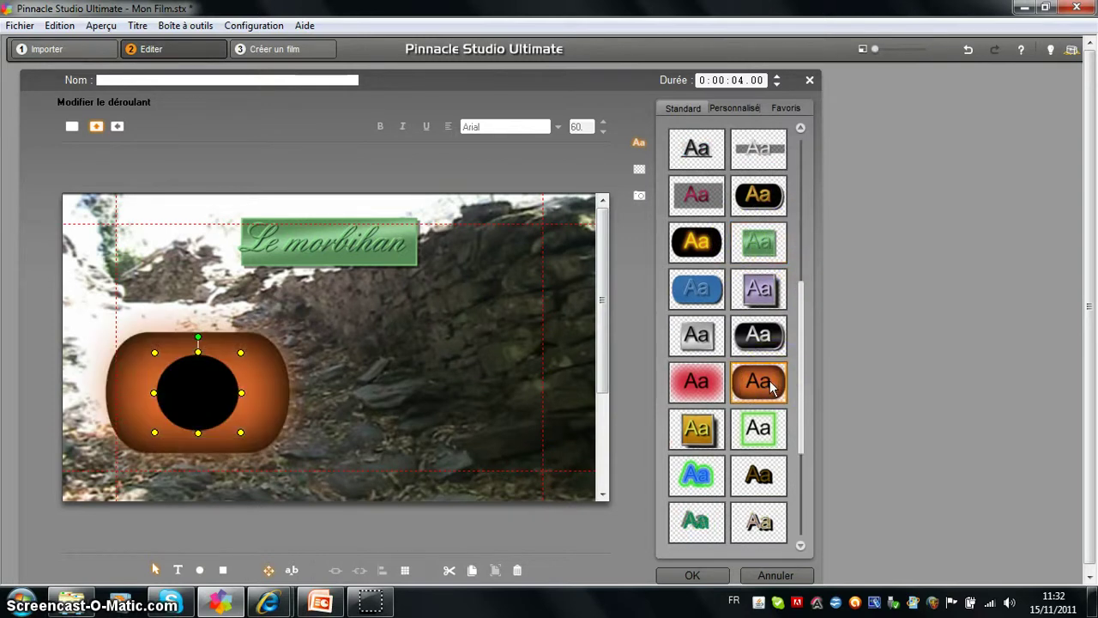
Step: Shrink the orange ellipse slightly and accept the finished title into the film
{"action": "left_click", "coordinate": [263, 393]}
{"action": "left_click_drag", "start_coordinate": [241, 432], "coordinate": [223, 410]}
{"action": "left_click", "coordinate": [326, 370]}
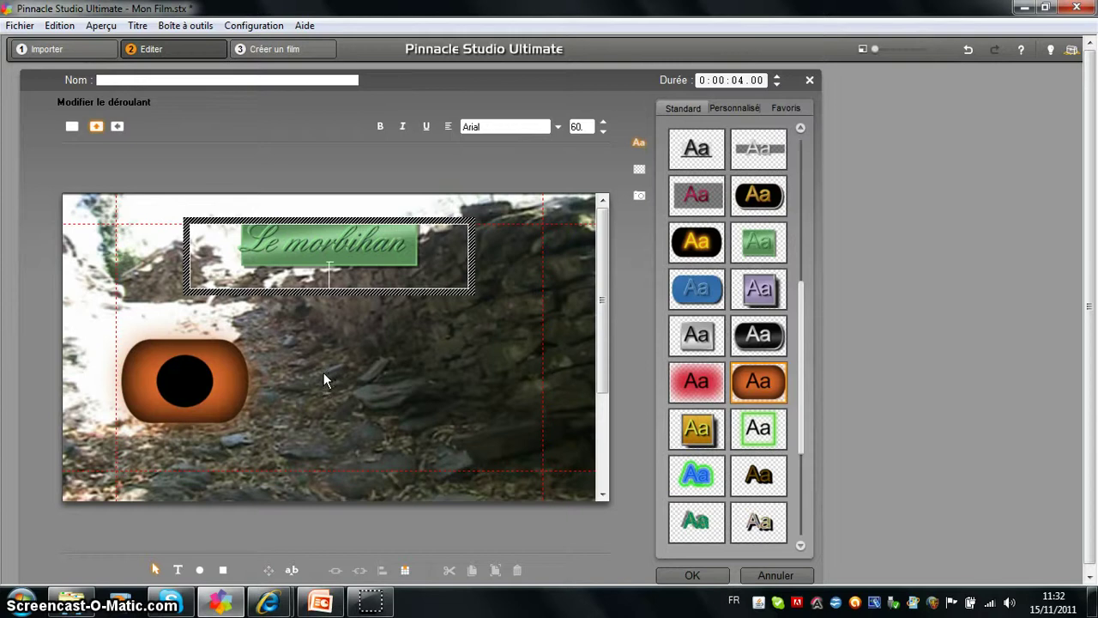
{"action": "left_click", "coordinate": [692, 576]}
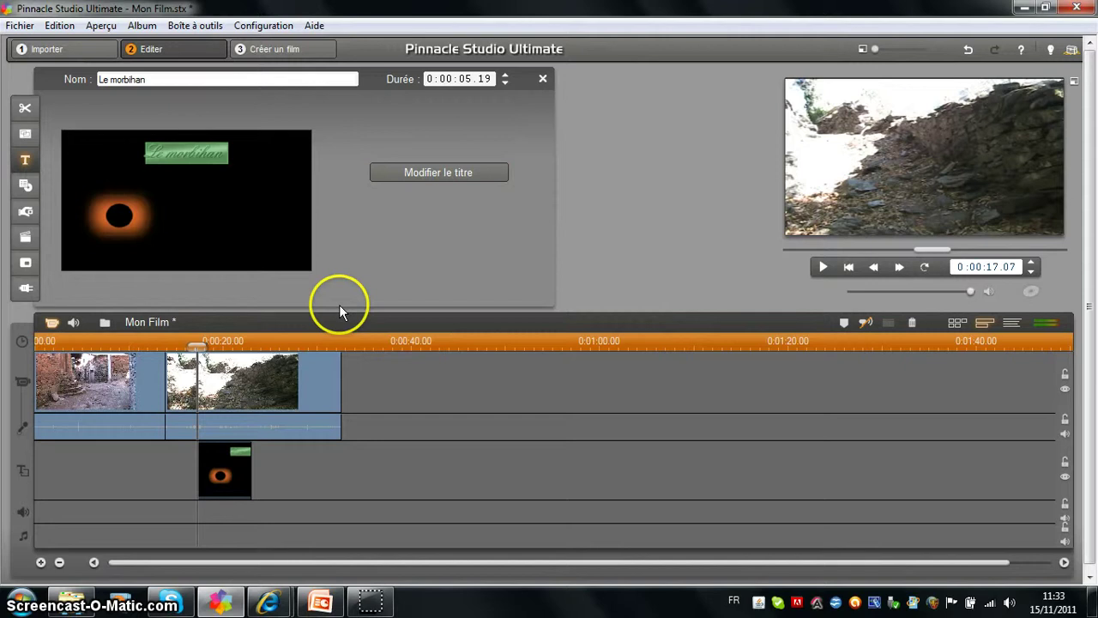
Step: Preview the film from 0:00:16.14, just before the title, until the title has ended
{"action": "left_click_drag", "start_coordinate": [192, 347], "coordinate": [190, 347]}
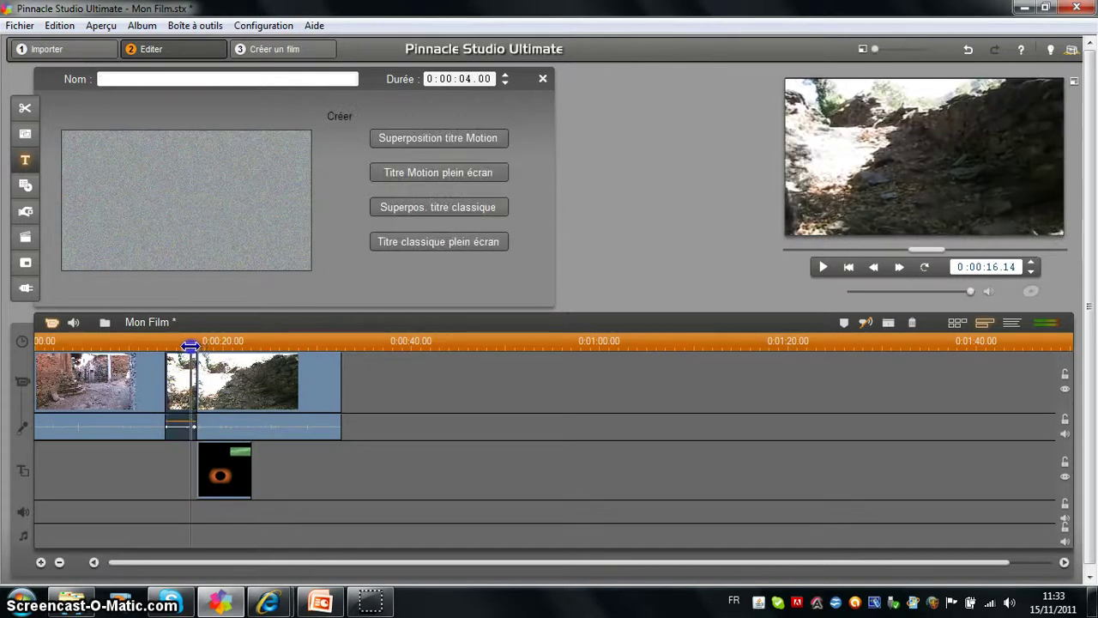
{"action": "left_click", "coordinate": [823, 266]}
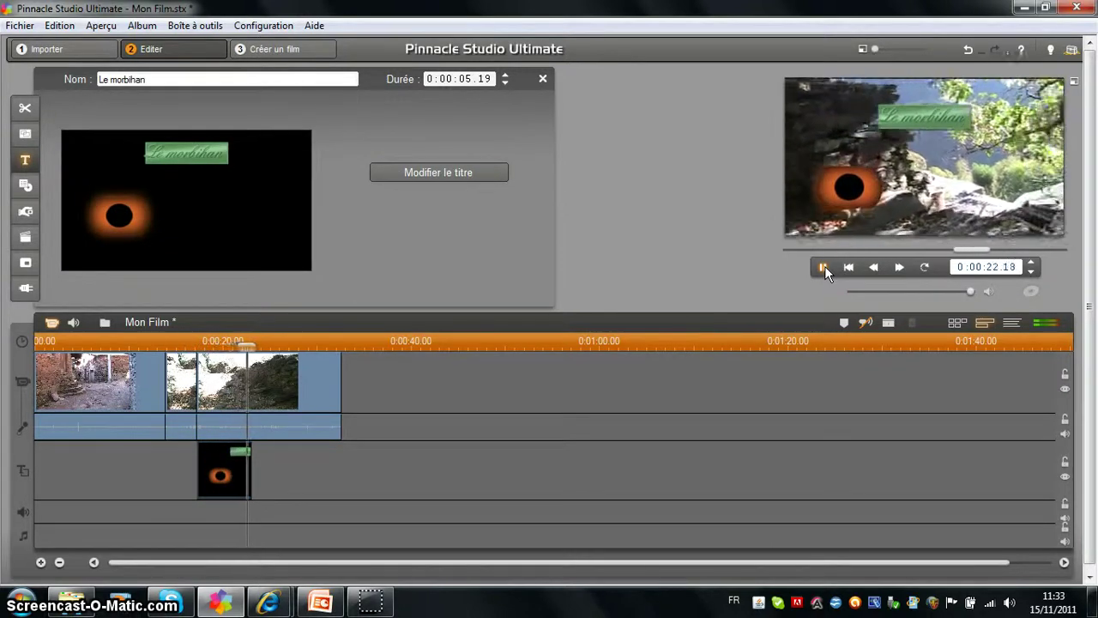
{"action": "left_click", "coordinate": [822, 267]}
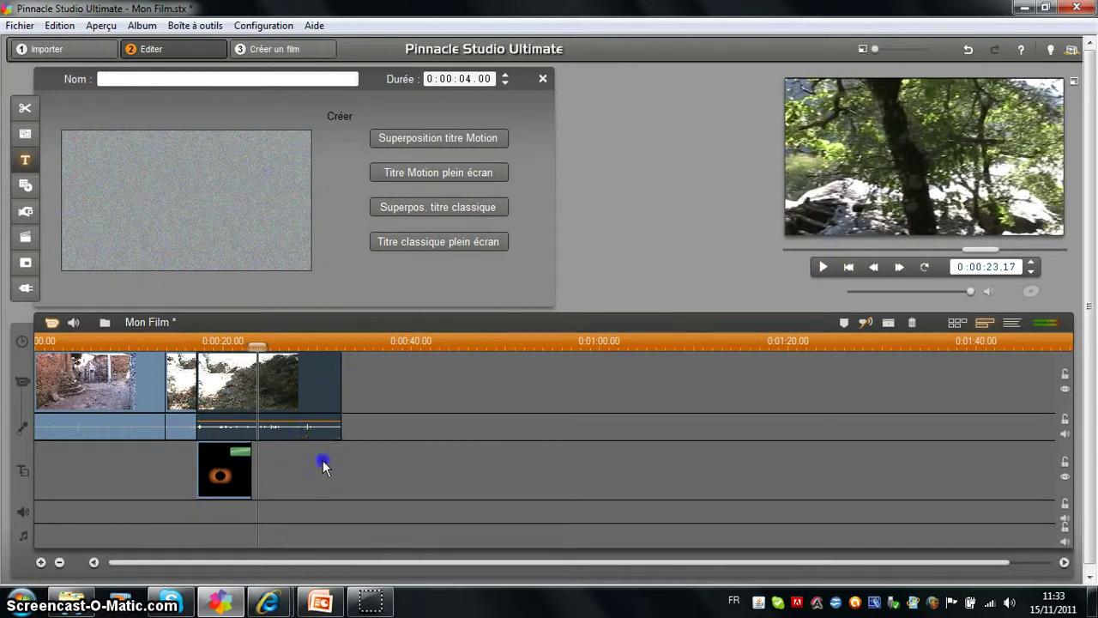
Step: Lengthen the "Le morbihan" overlay title on the title track to 0:00:08.04
{"action": "left_click", "coordinate": [258, 461]}
{"action": "left_click", "coordinate": [245, 463]}
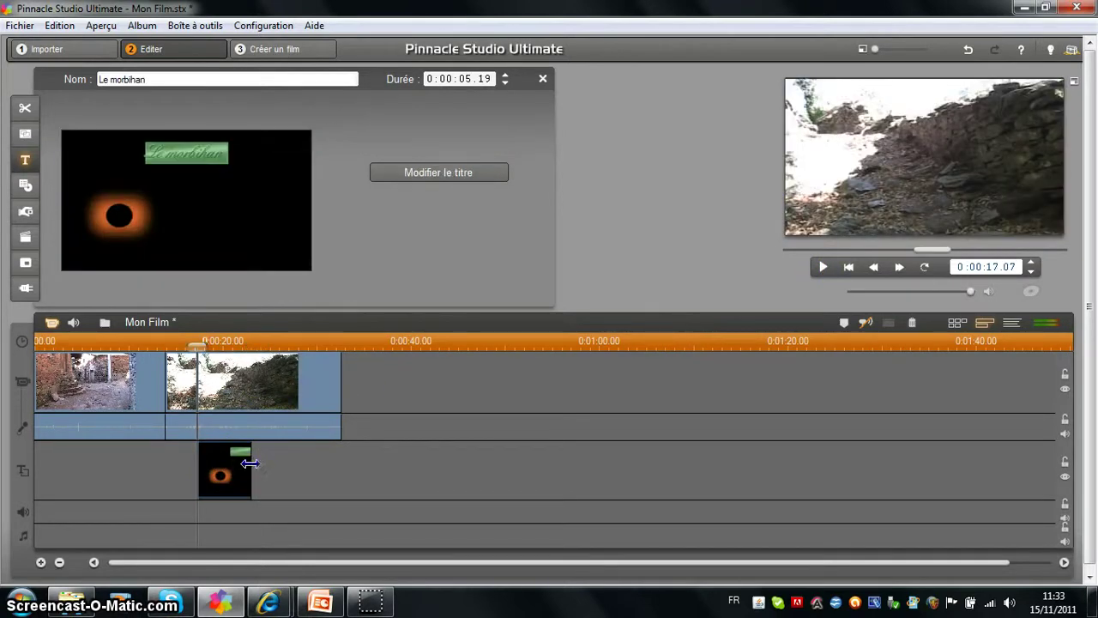
{"action": "left_click", "coordinate": [247, 445]}
{"action": "left_click_drag", "start_coordinate": [249, 463], "coordinate": [274, 466]}
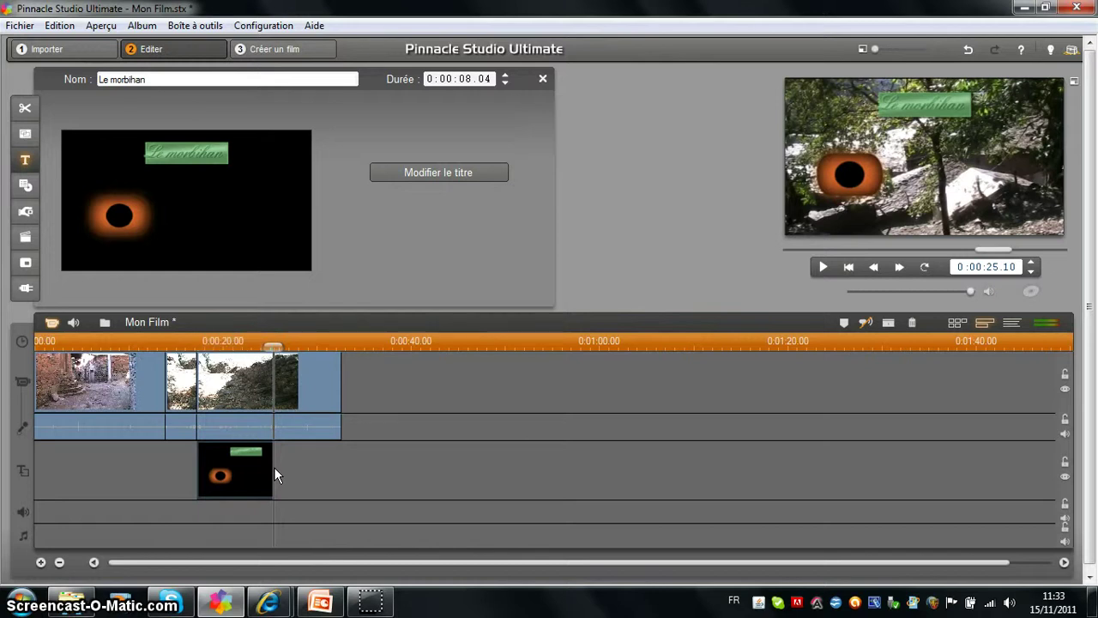
Step: Delete the "Le morbihan" overlay title from the title track
{"action": "left_click", "coordinate": [245, 473]}
{"action": "left_click", "coordinate": [226, 468]}
{"action": "key", "text": "Delete"}
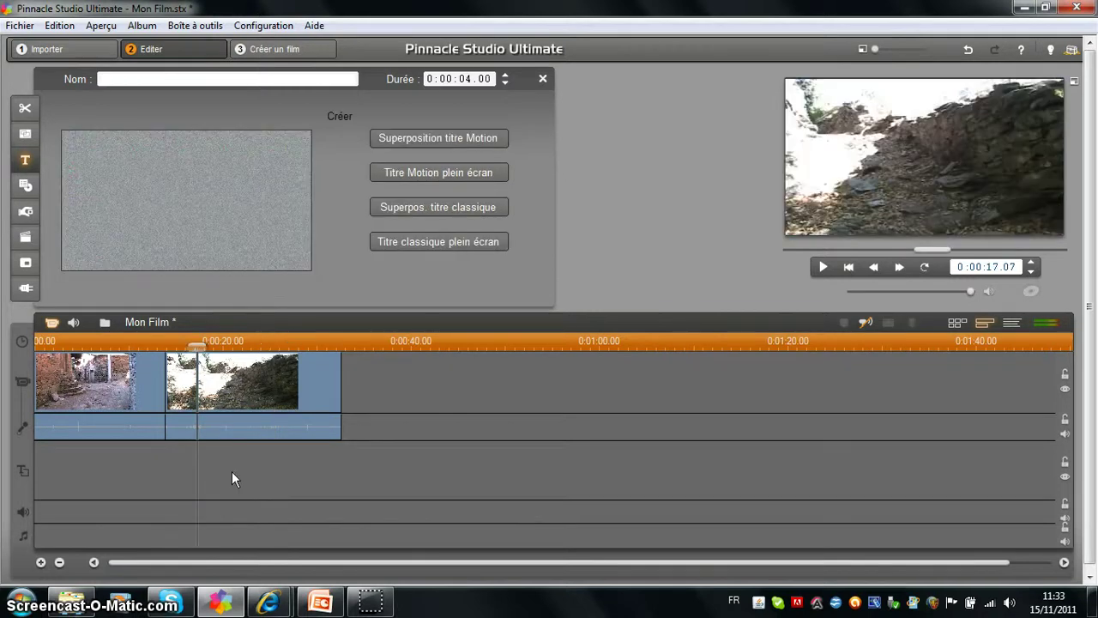
Step: Create a full-screen classic title (Titre classique plein écran) and choose the green plate text style in its green variant
{"action": "left_click", "coordinate": [318, 168]}
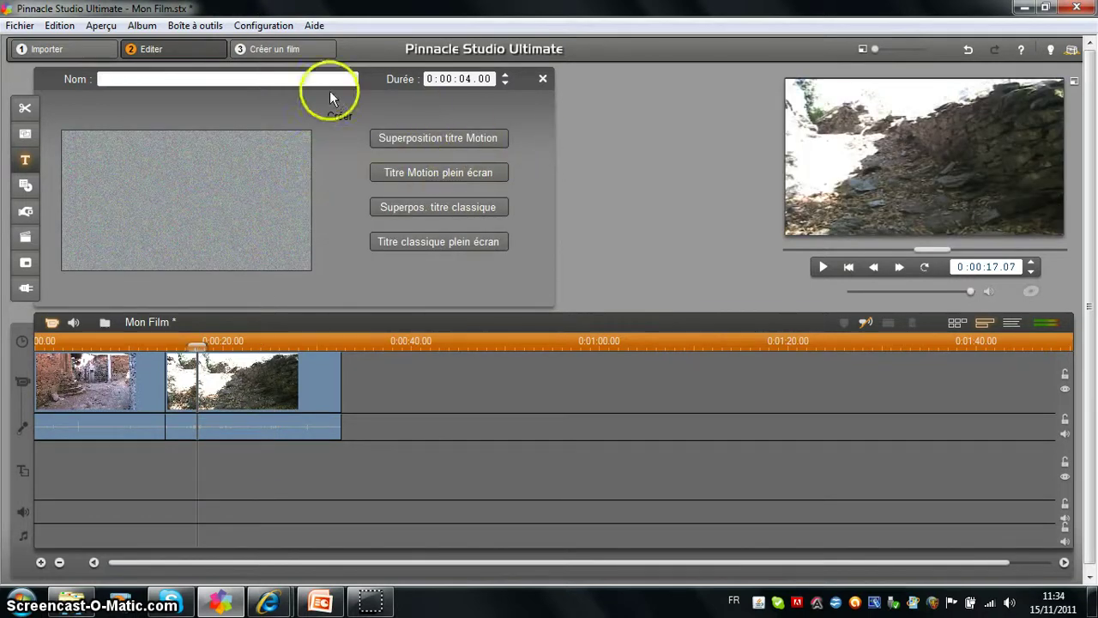
{"action": "left_click", "coordinate": [422, 241]}
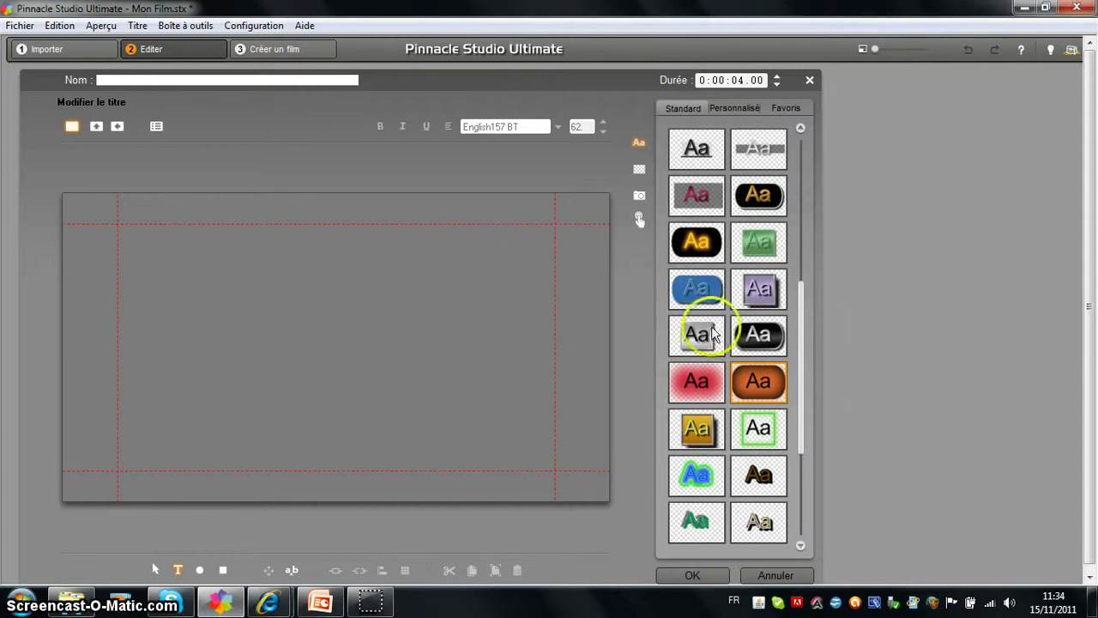
{"action": "left_click", "coordinate": [758, 244]}
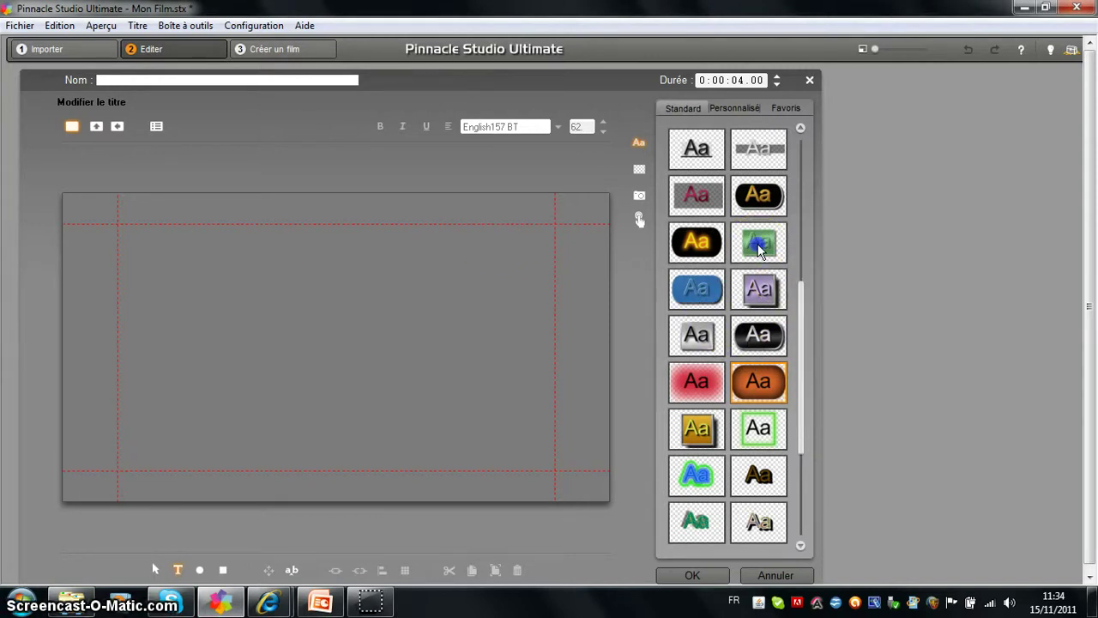
{"action": "mouse_move", "coordinate": [757, 246]}
{"action": "left_click", "coordinate": [891, 311]}
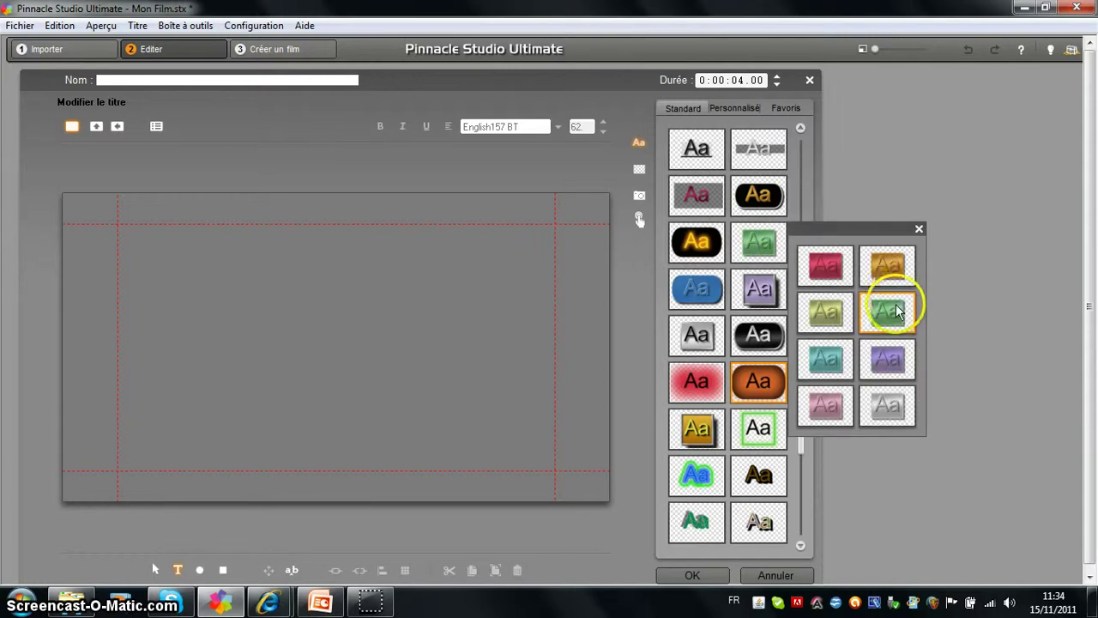
Step: Draw a wide text box in the upper half of the frame and enter "le morbihan" in it
{"action": "left_click", "coordinate": [185, 202]}
{"action": "left_click_drag", "start_coordinate": [169, 245], "coordinate": [462, 359]}
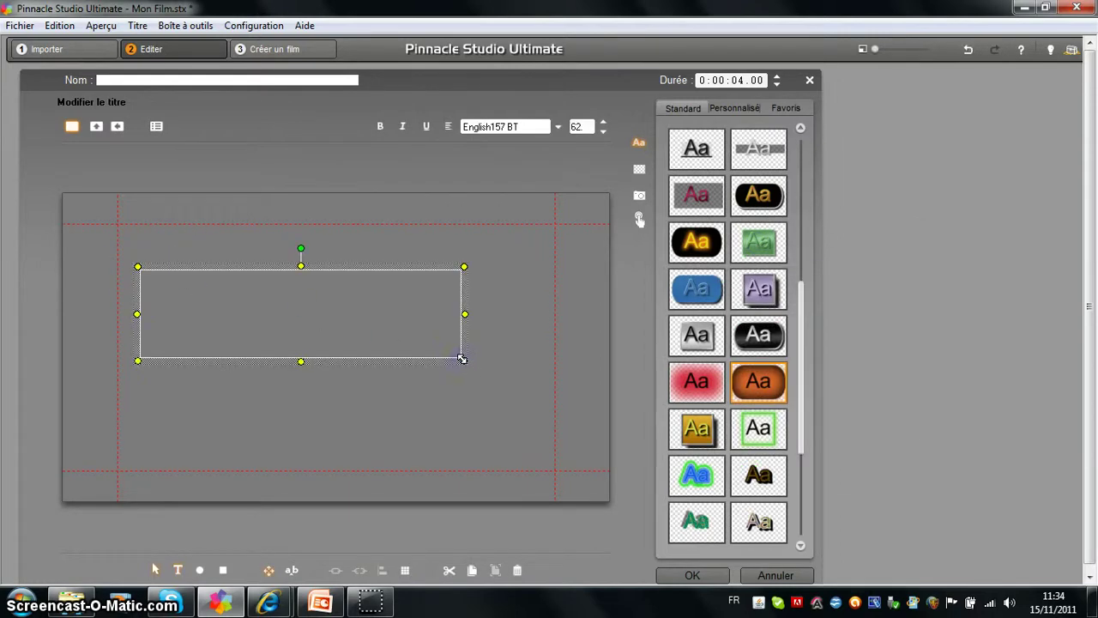
{"action": "left_click", "coordinate": [266, 320]}
{"action": "type", "text": "e"}
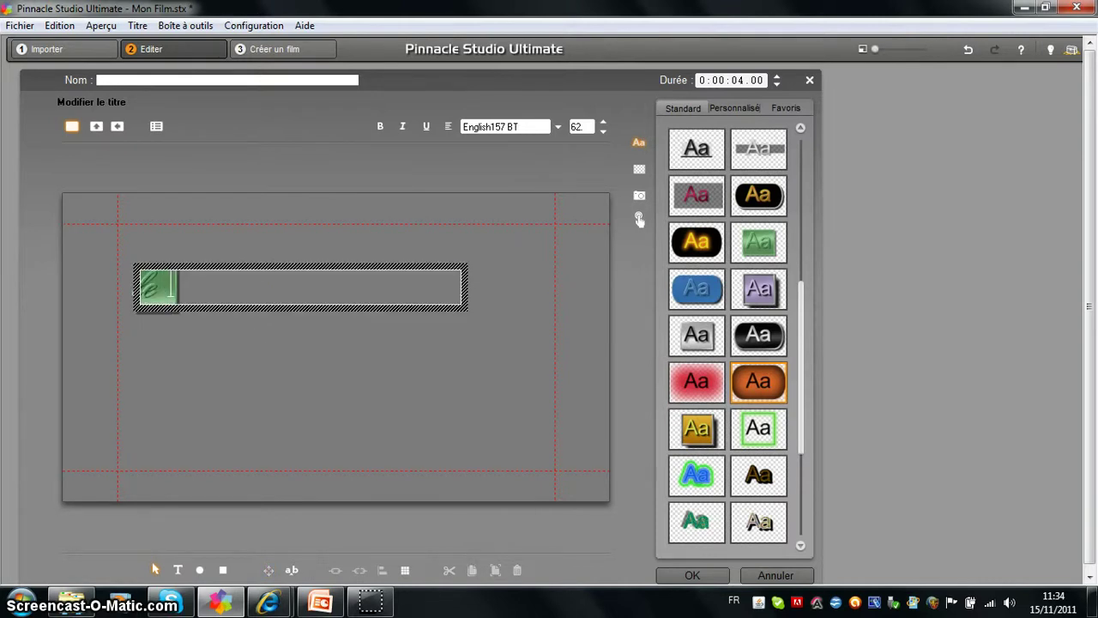
{"action": "type", "text": " morb"}
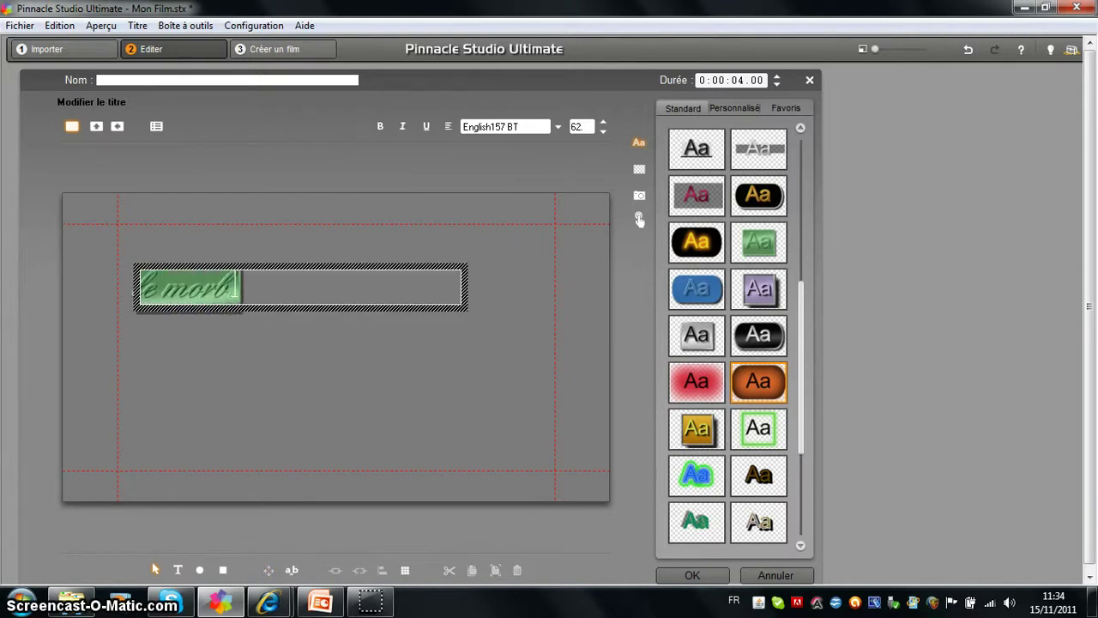
{"action": "type", "text": "ihan"}
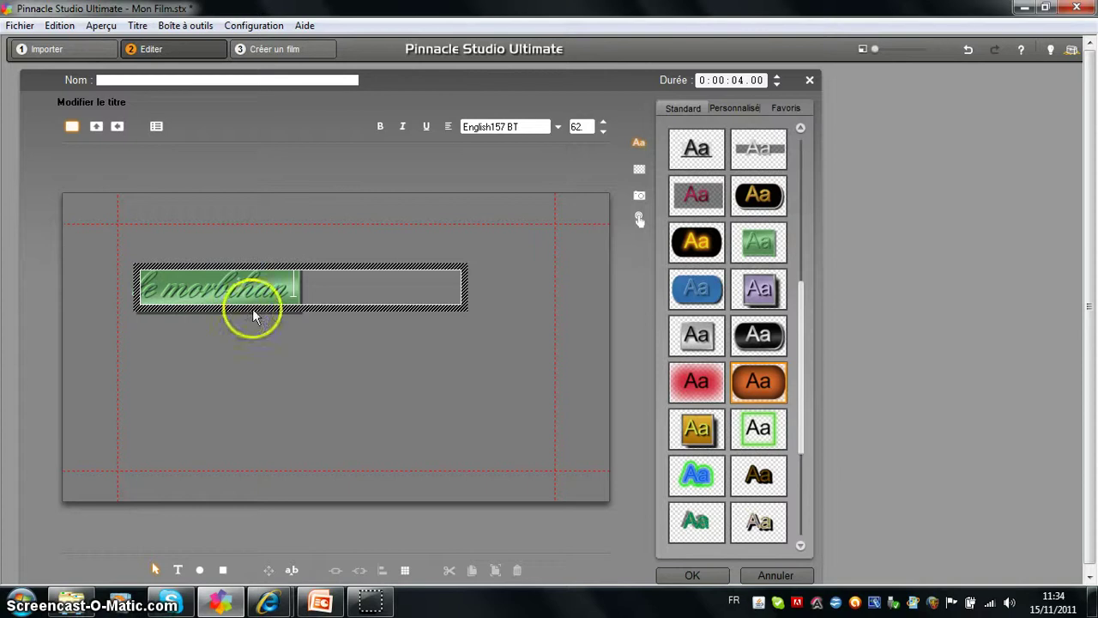
Step: Make the full-screen title a rolling one (Déroulant) and accept it into the film
{"action": "left_click", "coordinate": [97, 126]}
{"action": "left_click", "coordinate": [96, 126]}
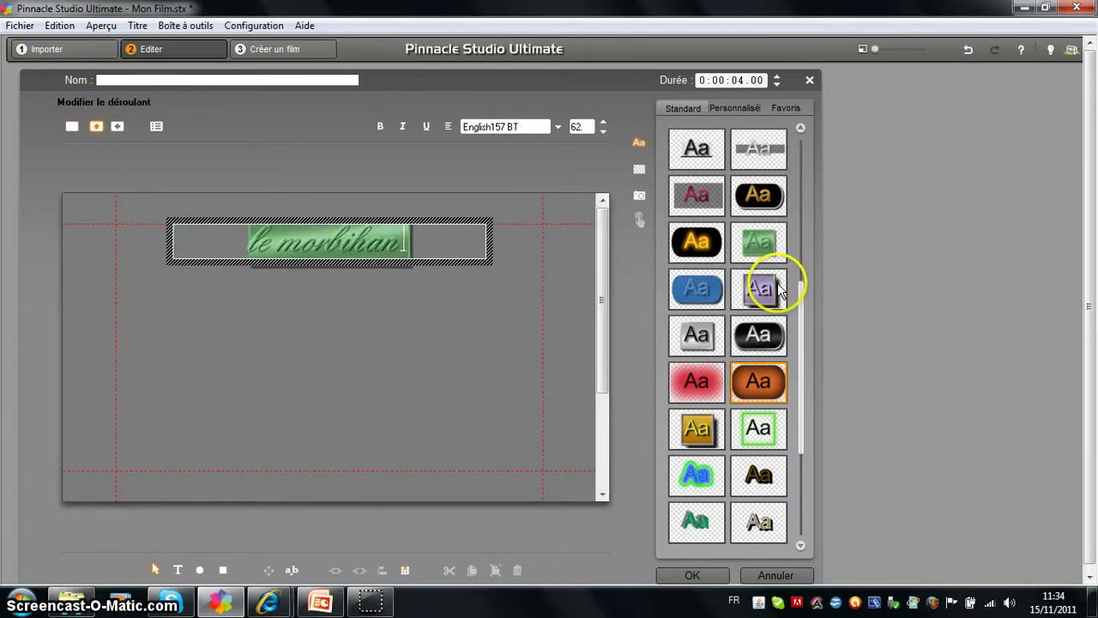
{"action": "left_click", "coordinate": [693, 573]}
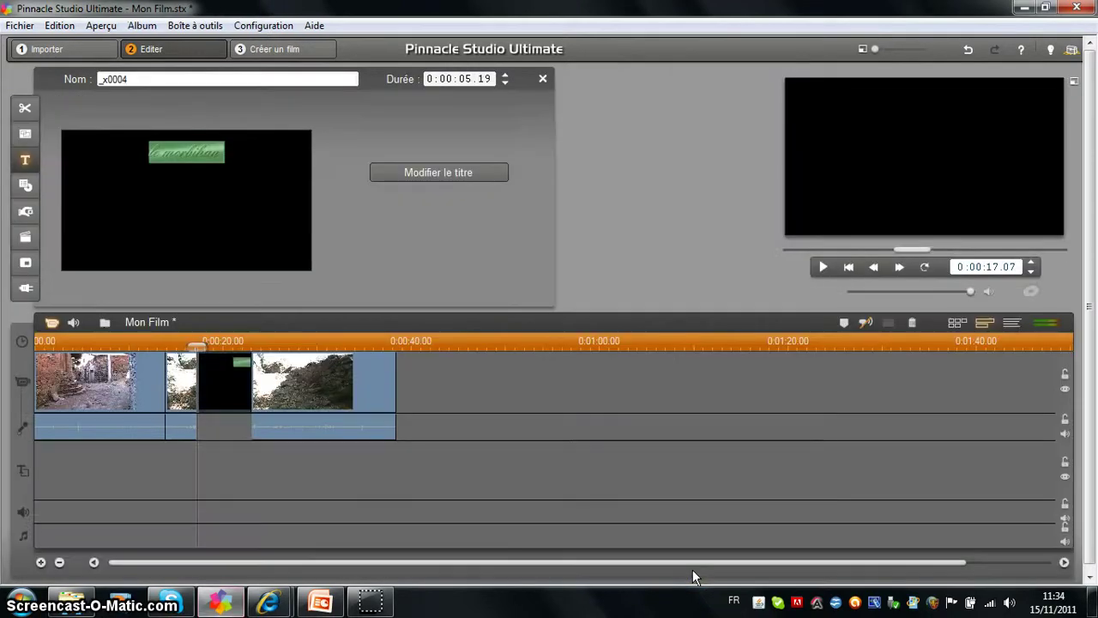
Step: Preview the film from just before the full-screen rolling title until after it ends
{"action": "left_click", "coordinate": [533, 483]}
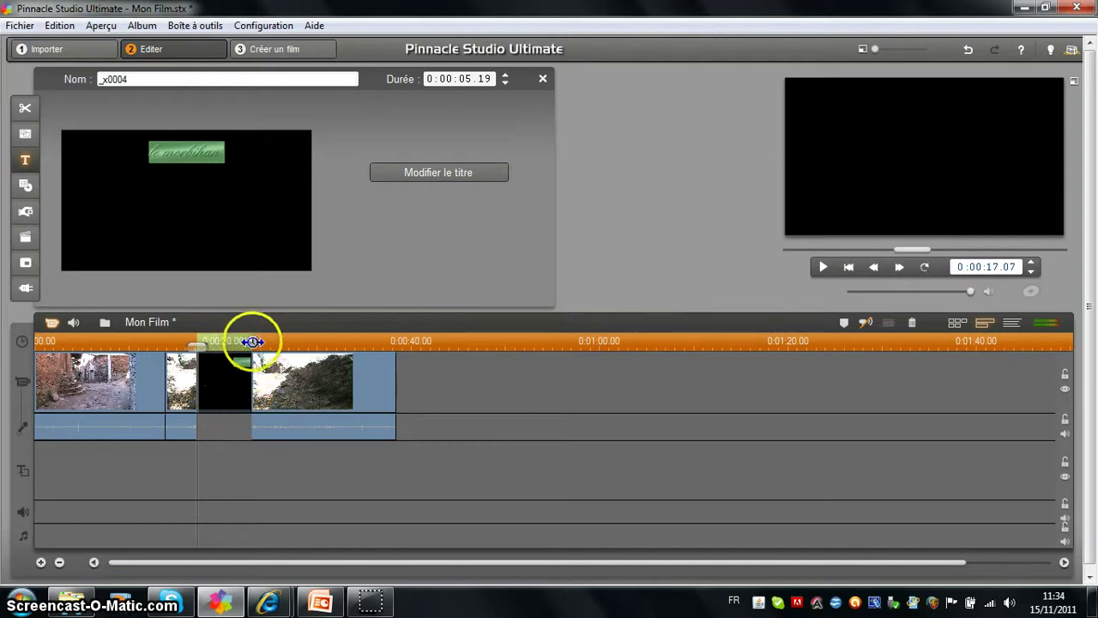
{"action": "left_click_drag", "start_coordinate": [254, 342], "coordinate": [299, 342]}
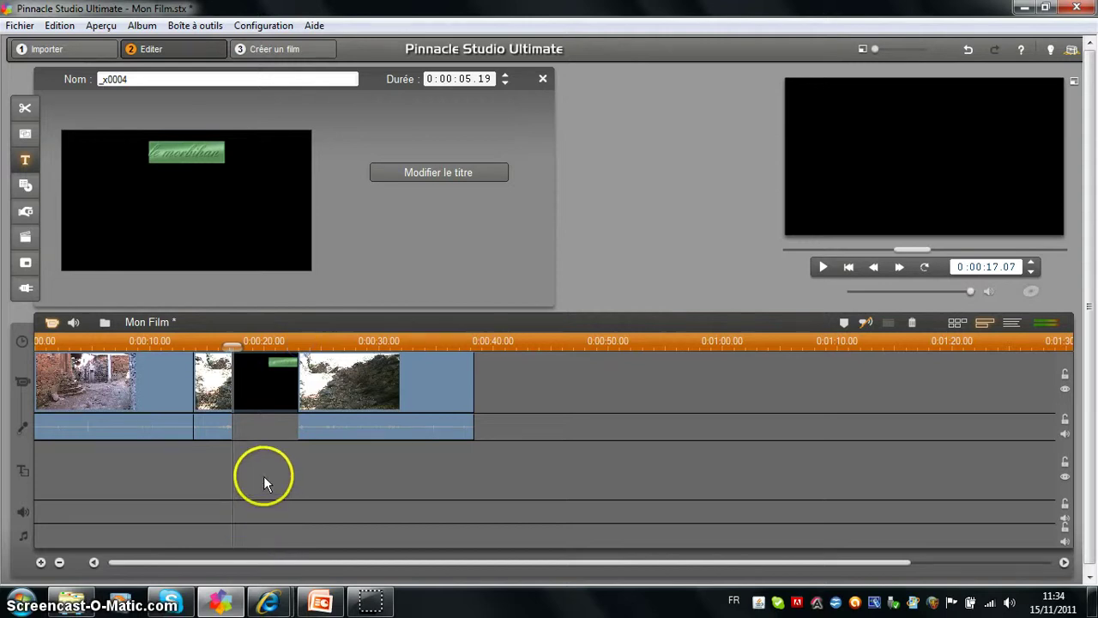
{"action": "left_click_drag", "start_coordinate": [232, 352], "coordinate": [209, 353]}
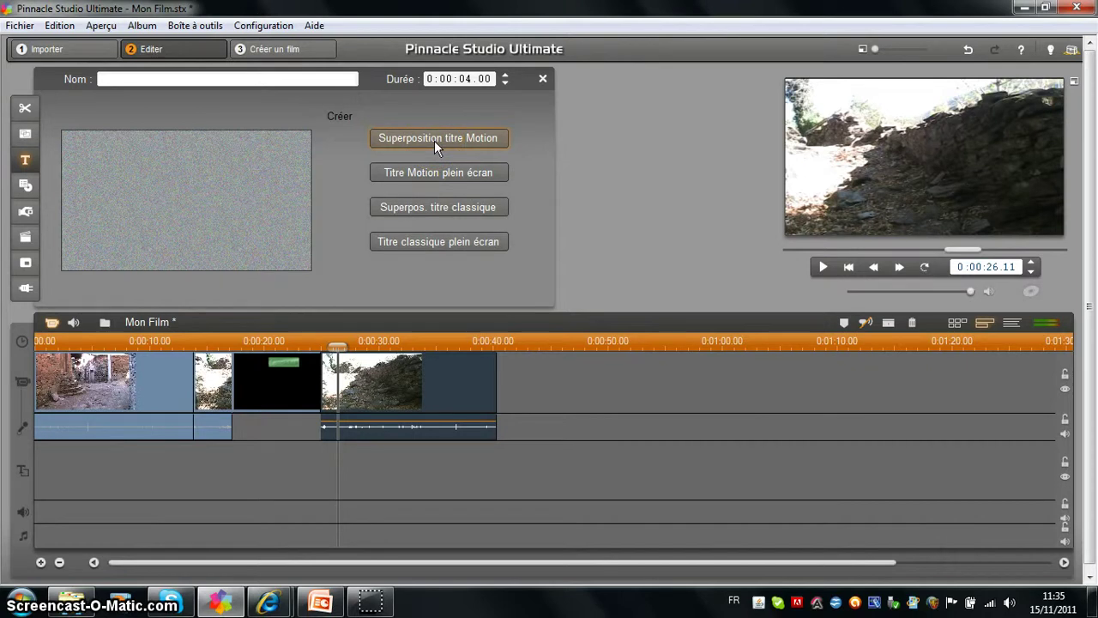
Step: Deselect the video clip and create a full-screen Motion title (Titre Motion plein écran)
{"action": "key", "text": "alt+p"}
{"action": "left_click", "coordinate": [574, 432]}
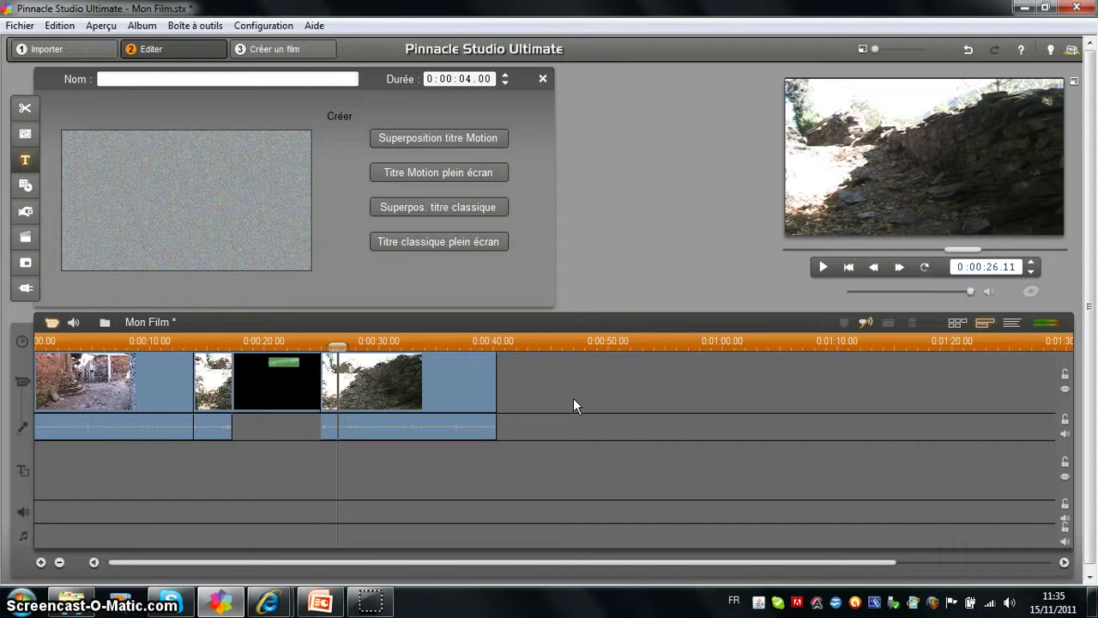
{"action": "left_click", "coordinate": [366, 63]}
{"action": "left_click", "coordinate": [430, 173]}
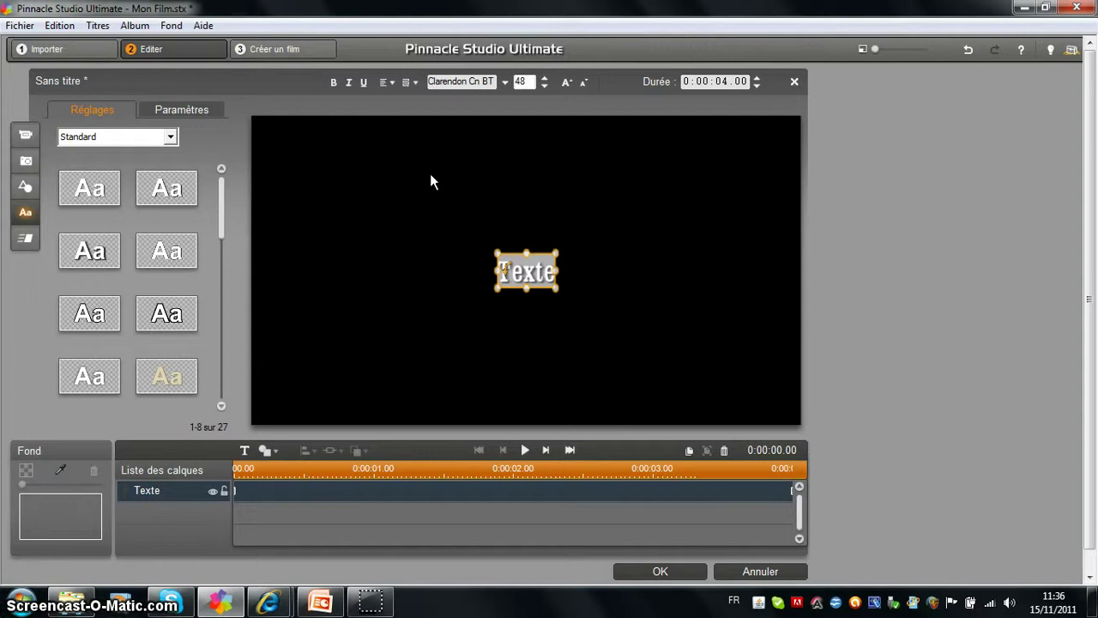
Step: Add the lighthouse video 082.MOD from the espagne subfolder 10-29-2011 to the Motion title
{"action": "left_click", "coordinate": [26, 135]}
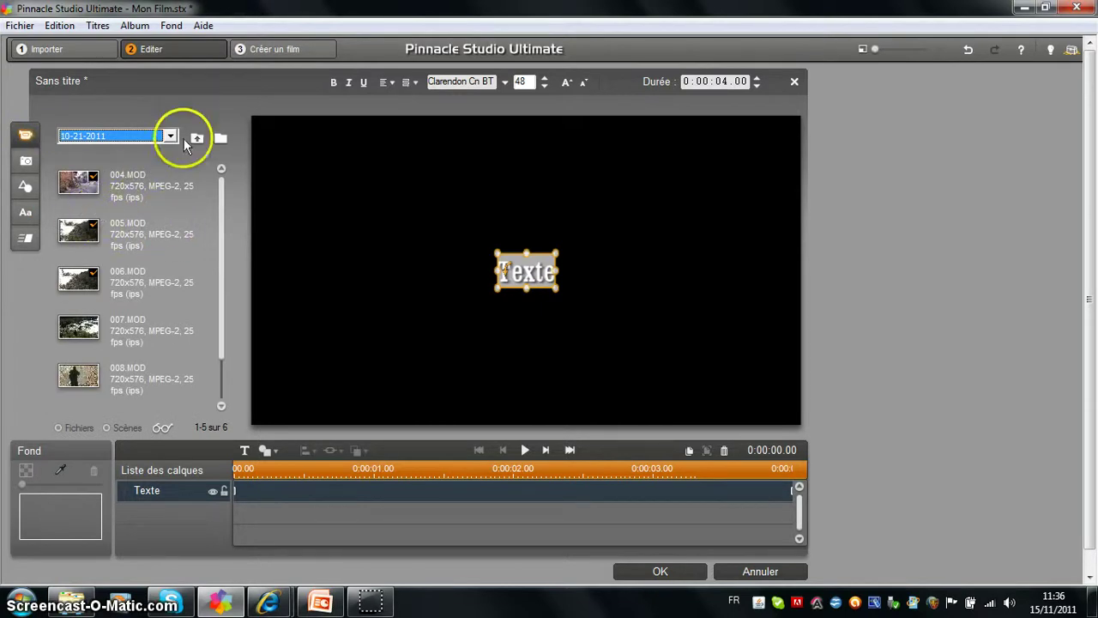
{"action": "left_click", "coordinate": [196, 138]}
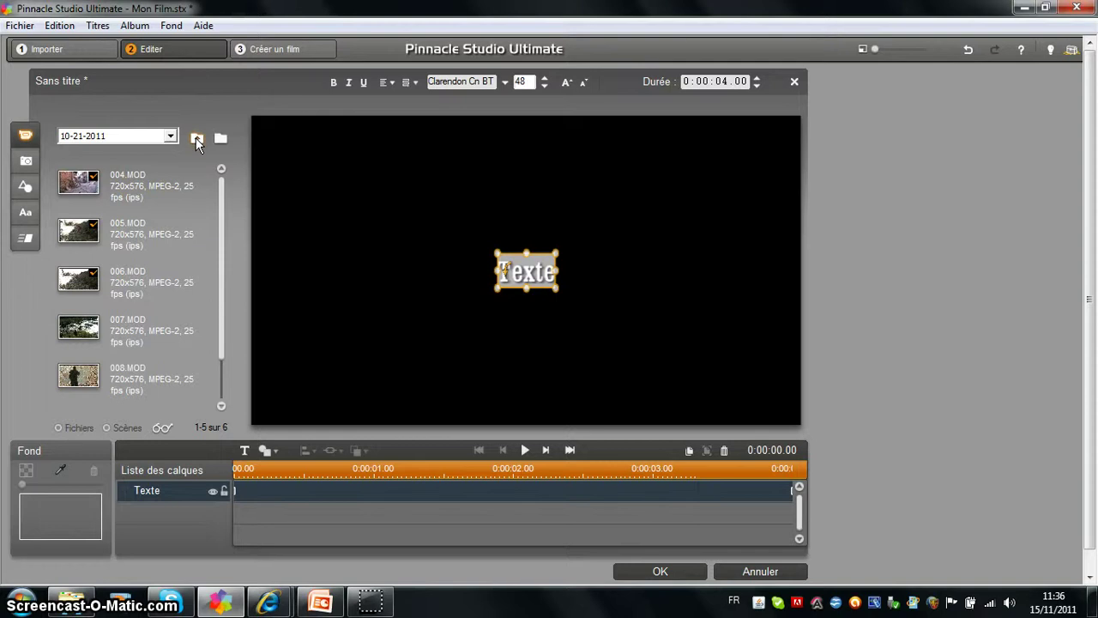
{"action": "left_click", "coordinate": [196, 137]}
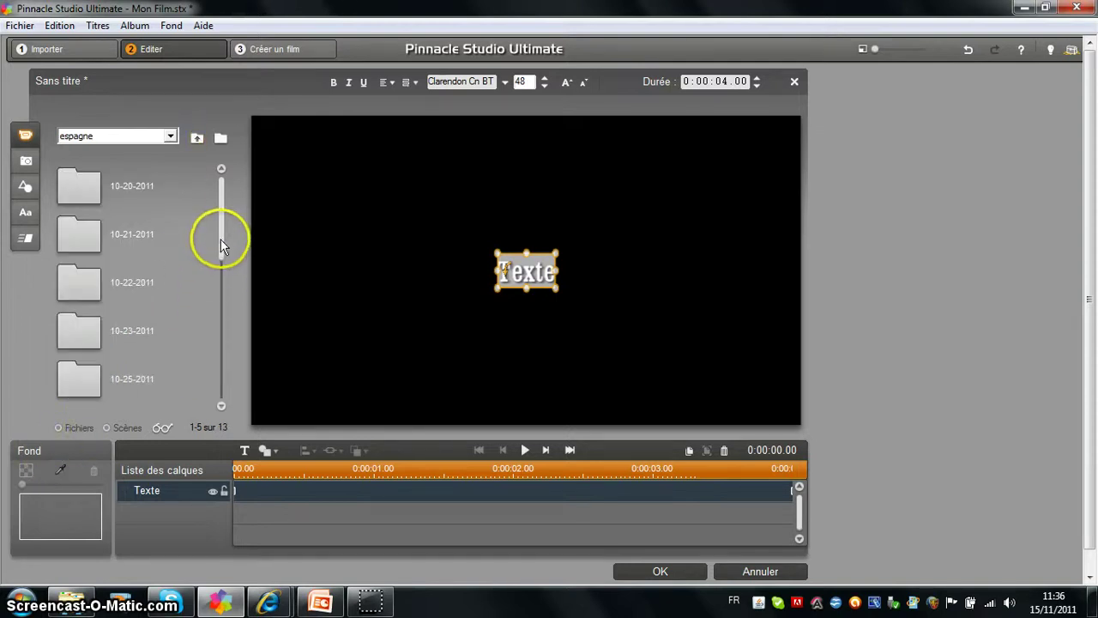
{"action": "left_click_drag", "start_coordinate": [221, 239], "coordinate": [223, 319]}
{"action": "double_click", "coordinate": [78, 336]}
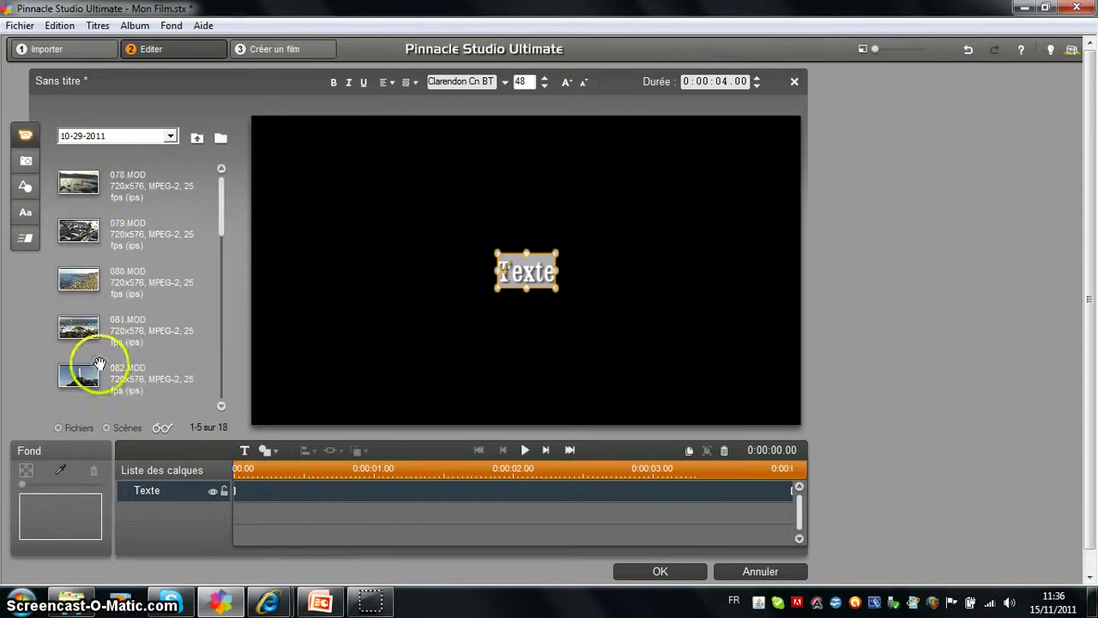
{"action": "left_click", "coordinate": [93, 376]}
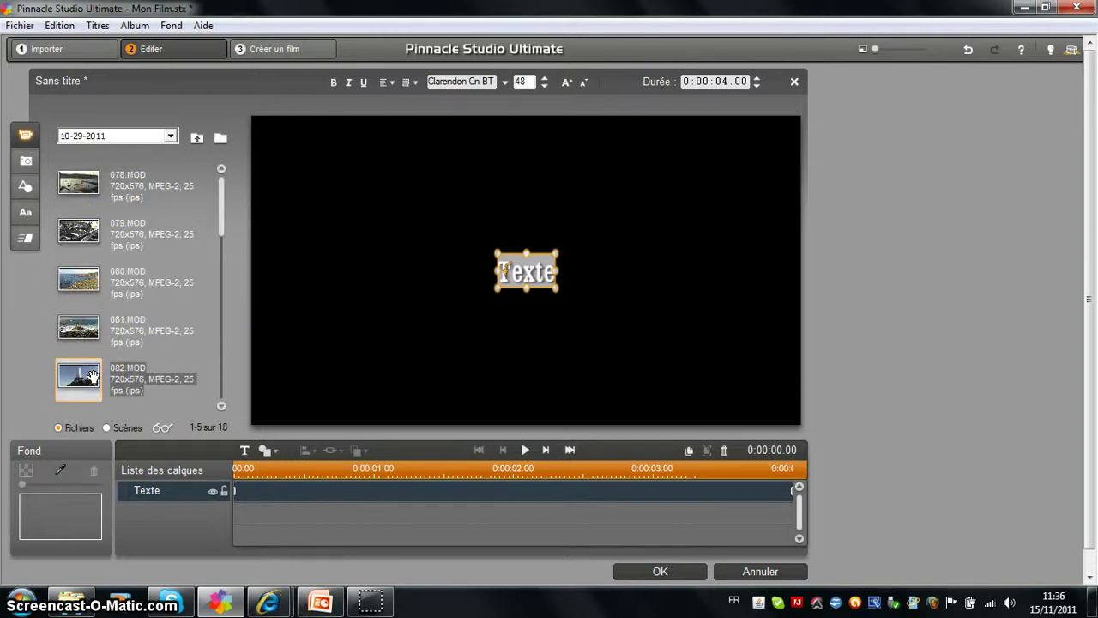
{"action": "left_click_drag", "start_coordinate": [92, 376], "coordinate": [383, 189]}
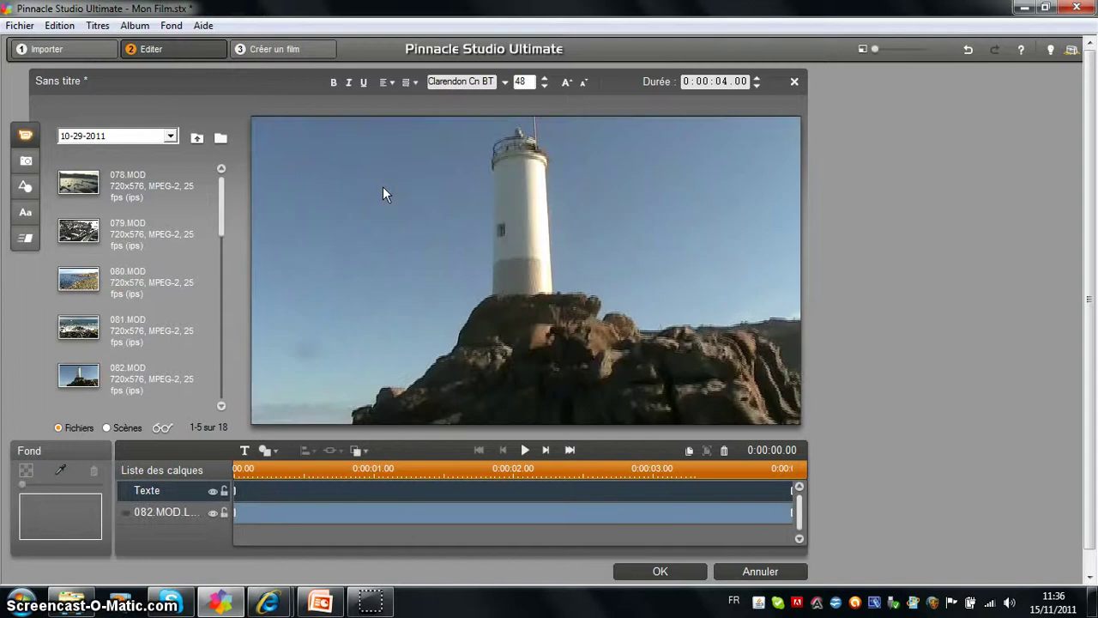
Step: Shrink the lighthouse video to about a quarter of the frame width and place it in the frame's upper-left area
{"action": "left_click", "coordinate": [365, 183]}
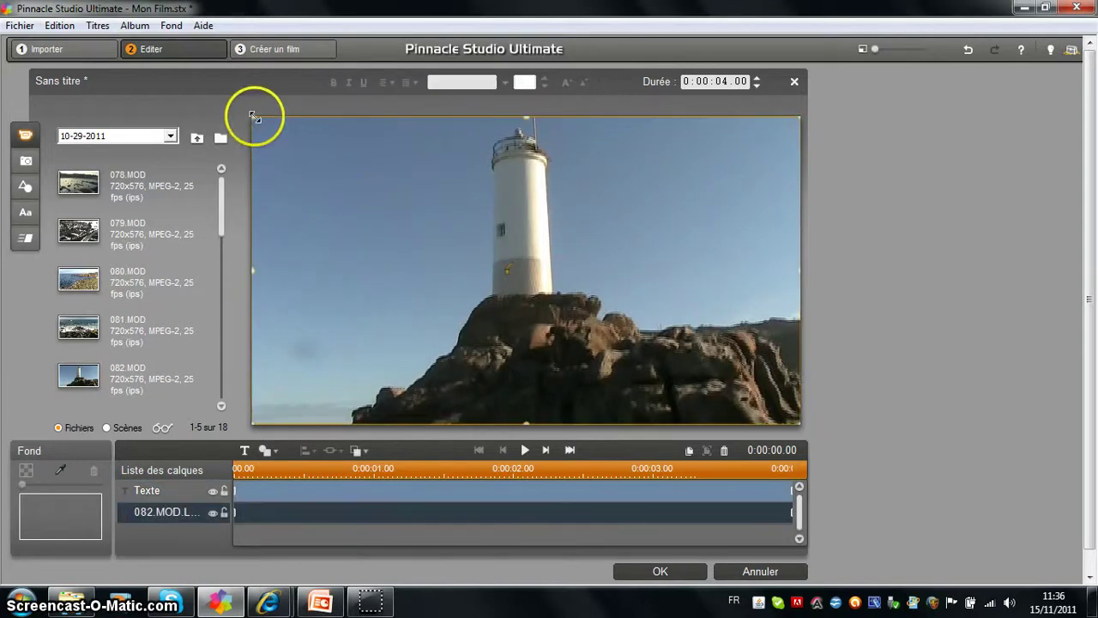
{"action": "left_click_drag", "start_coordinate": [254, 117], "coordinate": [609, 269]}
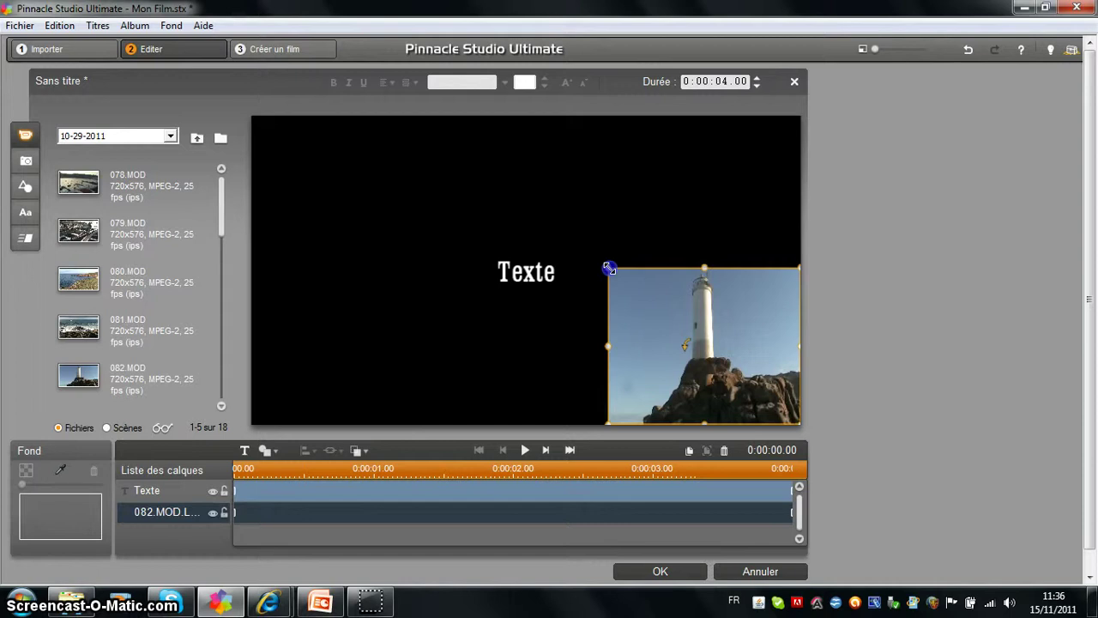
{"action": "left_click_drag", "start_coordinate": [703, 323], "coordinate": [431, 275]}
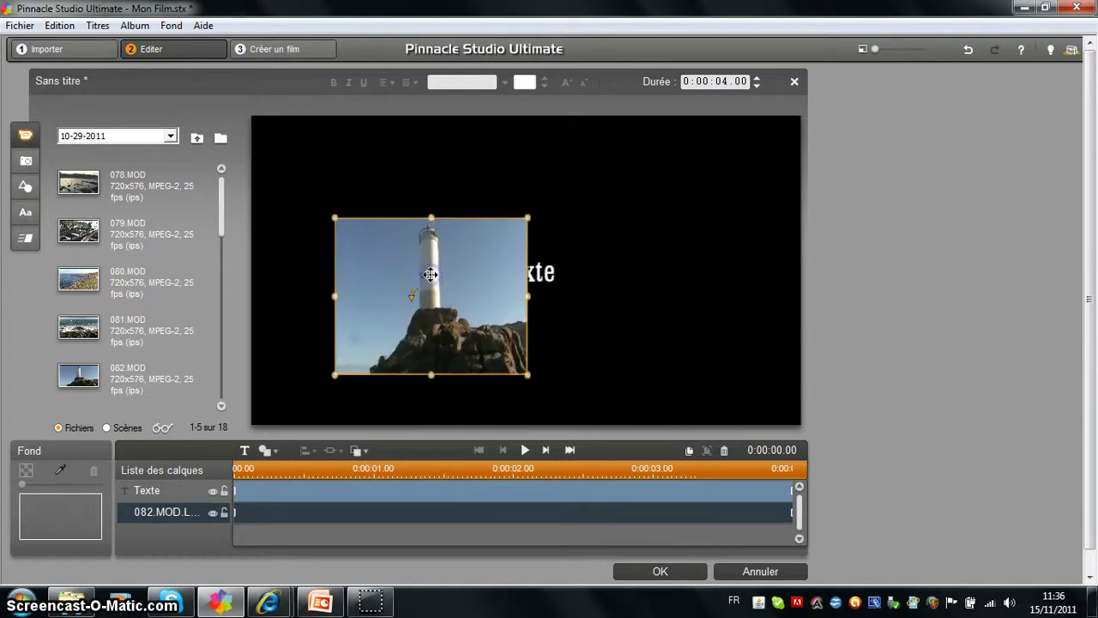
{"action": "left_click_drag", "start_coordinate": [527, 374], "coordinate": [466, 304]}
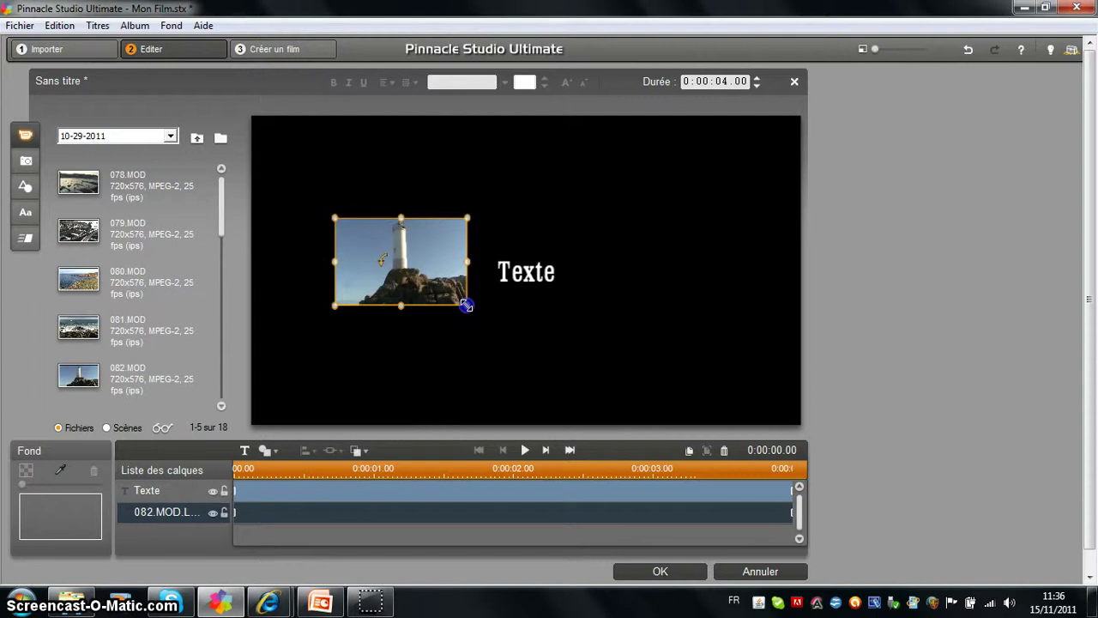
{"action": "left_click_drag", "start_coordinate": [420, 258], "coordinate": [386, 193]}
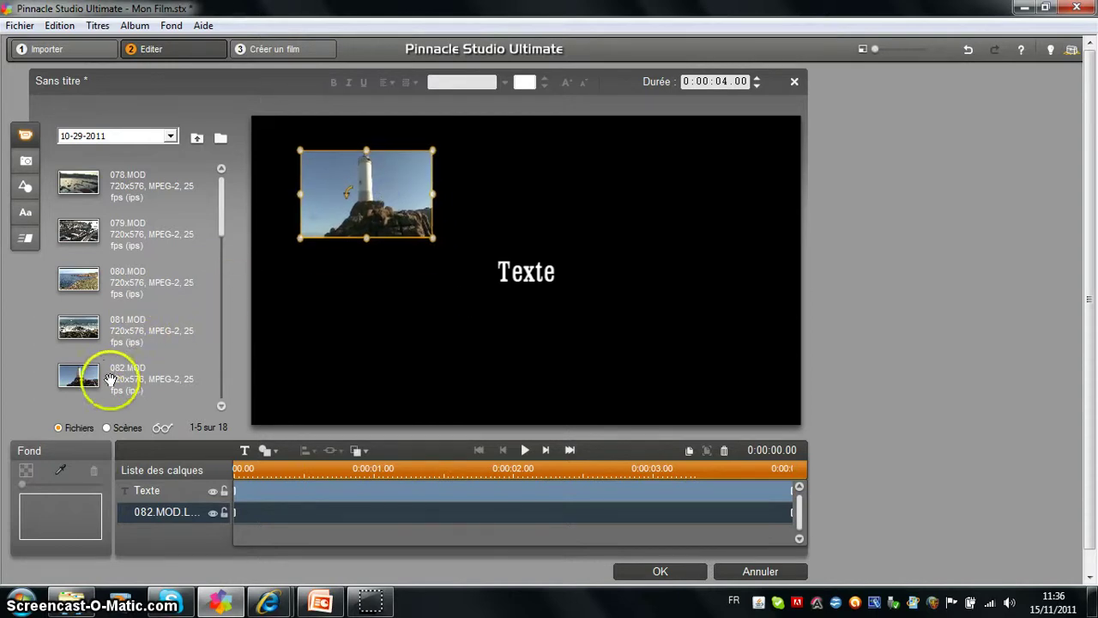
Step: Add the sea video 081.MOD to the title, shrink it to match the lighthouse video and place it in the frame's upper-right area
{"action": "left_click", "coordinate": [100, 333]}
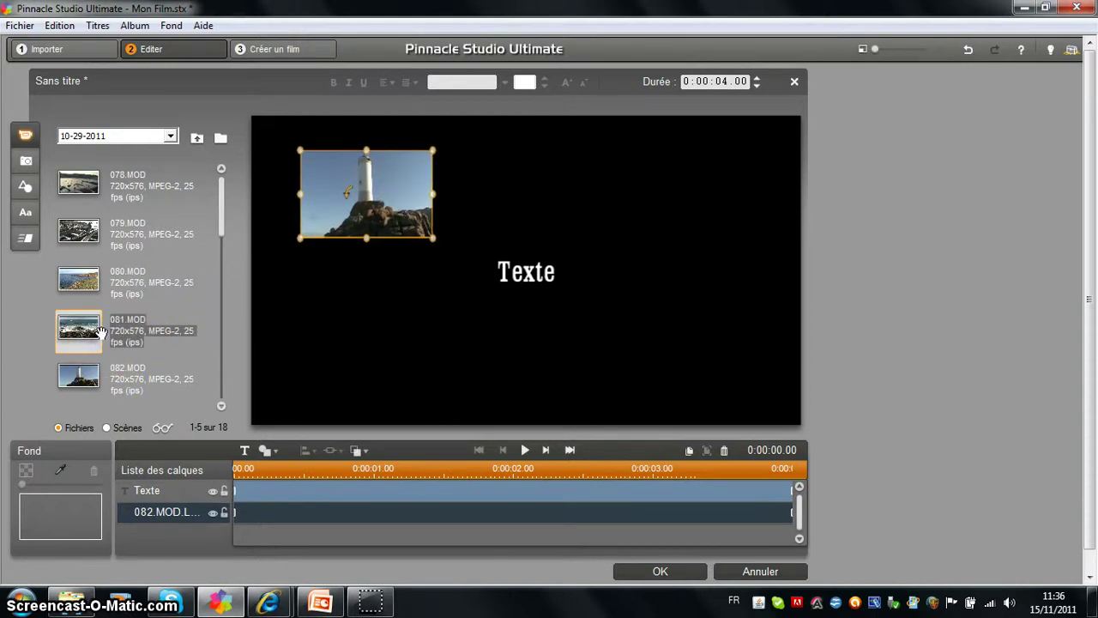
{"action": "left_click_drag", "start_coordinate": [100, 333], "coordinate": [481, 290]}
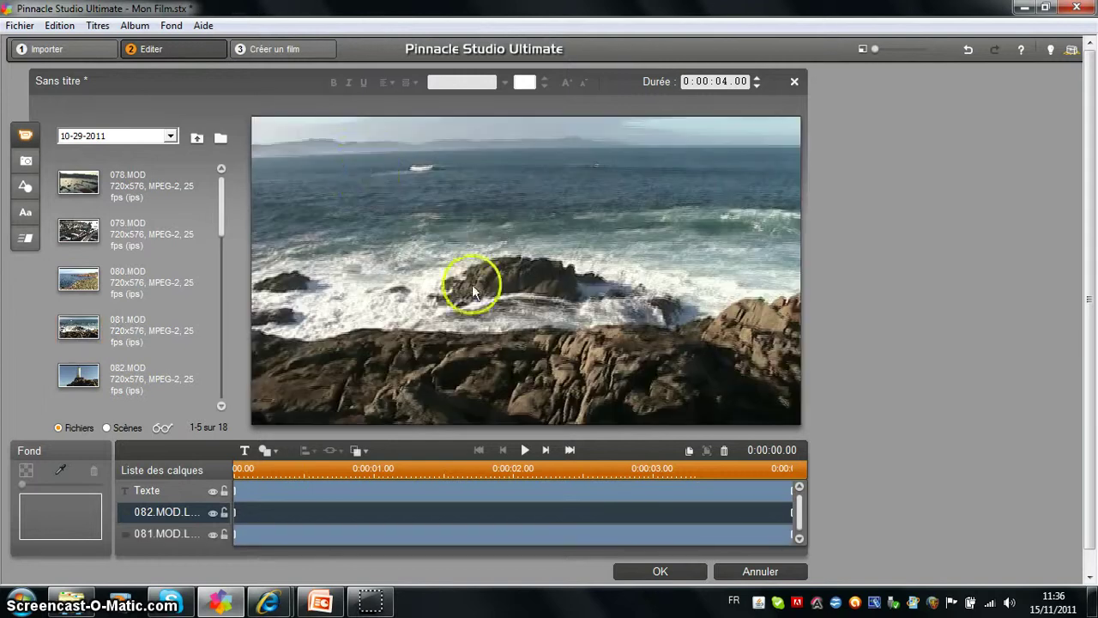
{"action": "left_click", "coordinate": [275, 129]}
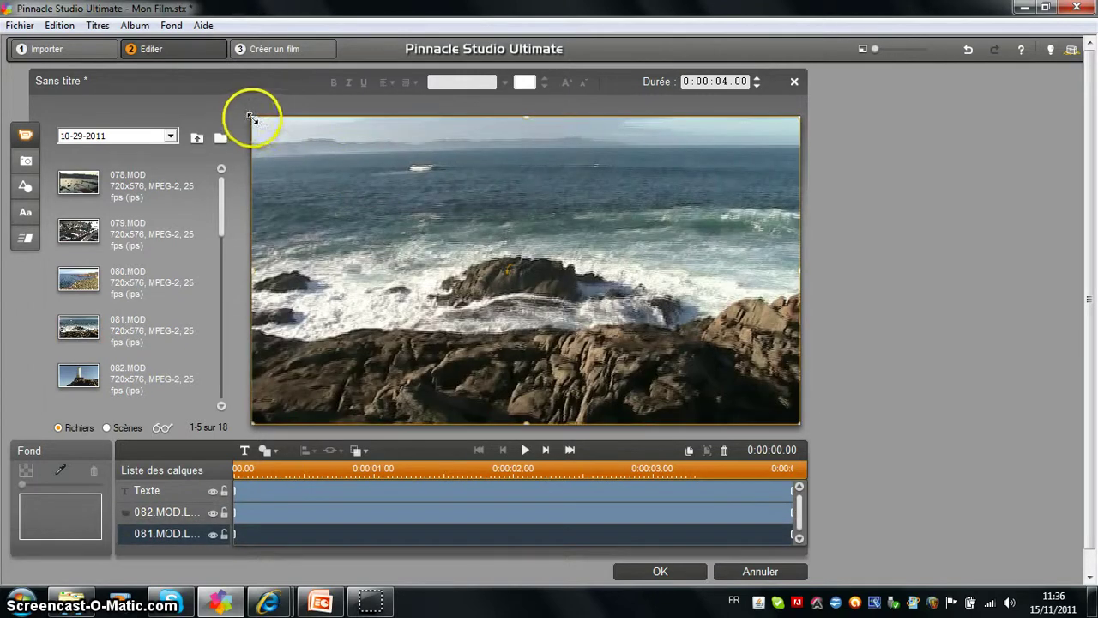
{"action": "left_click_drag", "start_coordinate": [253, 121], "coordinate": [664, 326]}
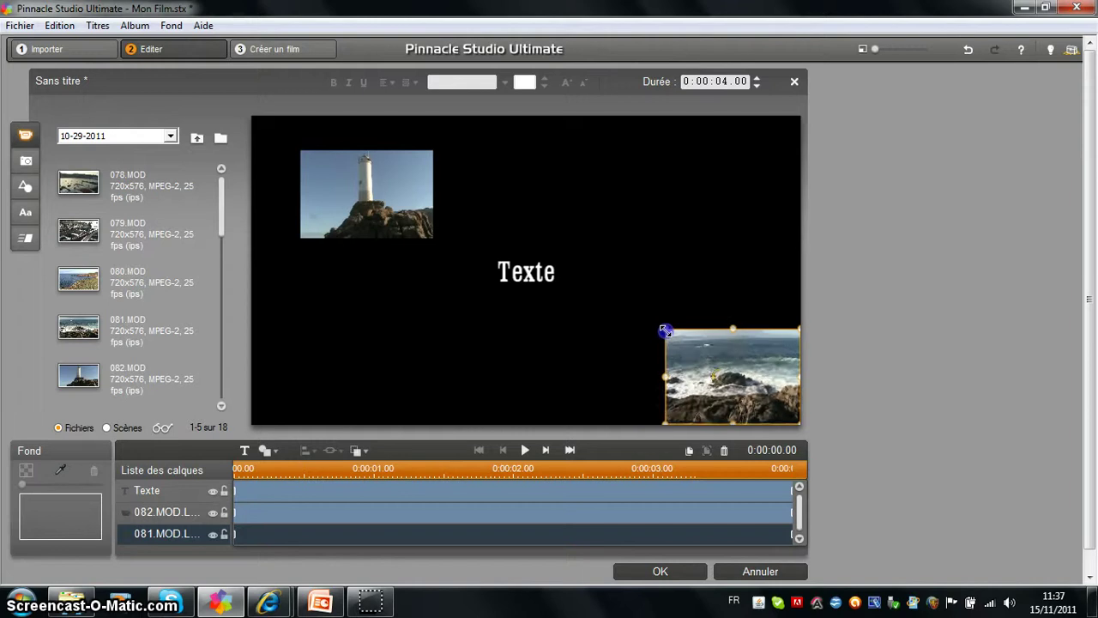
{"action": "left_click_drag", "start_coordinate": [716, 369], "coordinate": [623, 184]}
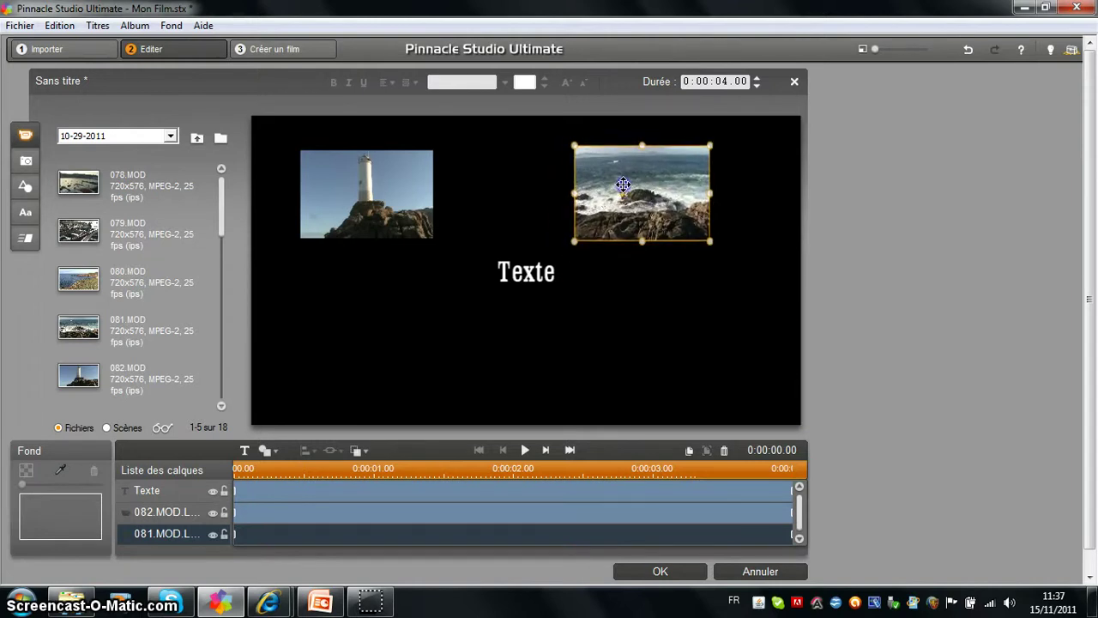
Step: Move the placeholder text into the frame's lower-left area, below the lighthouse video, and select its content for editing
{"action": "left_click", "coordinate": [530, 269]}
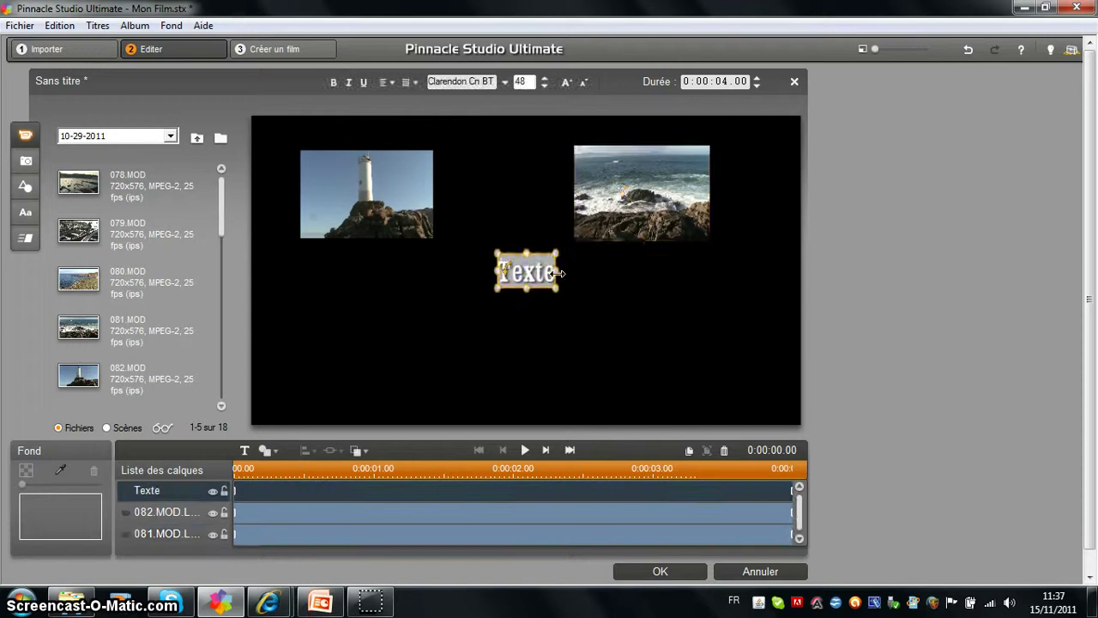
{"action": "left_click", "coordinate": [522, 262]}
{"action": "left_click_drag", "start_coordinate": [522, 261], "coordinate": [371, 324]}
{"action": "double_click", "coordinate": [375, 334]}
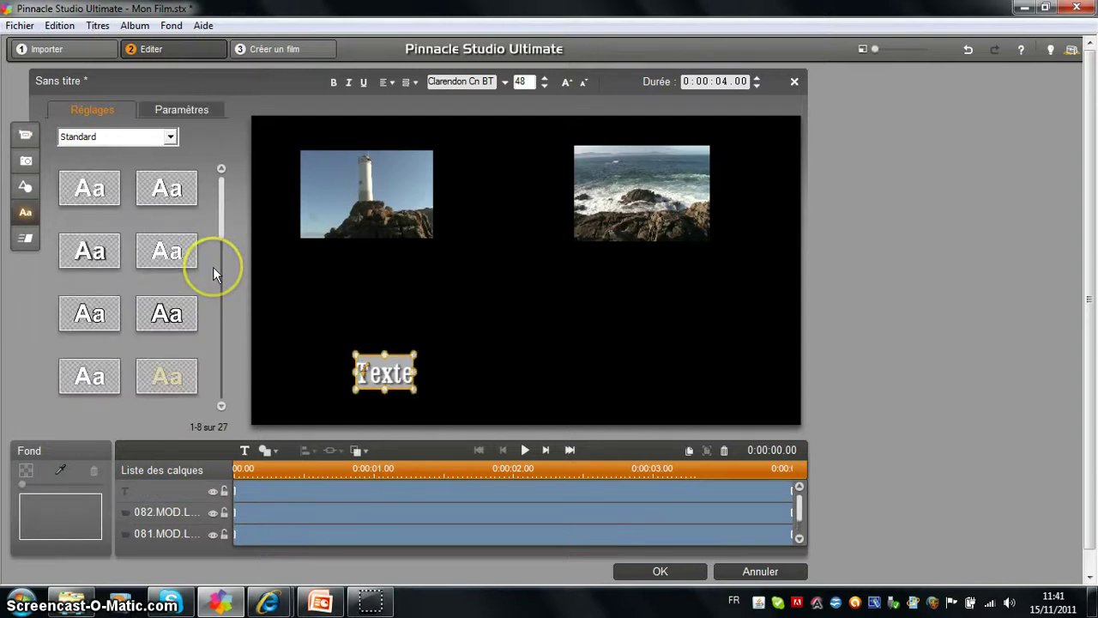
Step: Set the placeholder text's font size to 50 and apply the blue look from the Standard presets
{"action": "left_click", "coordinate": [544, 86]}
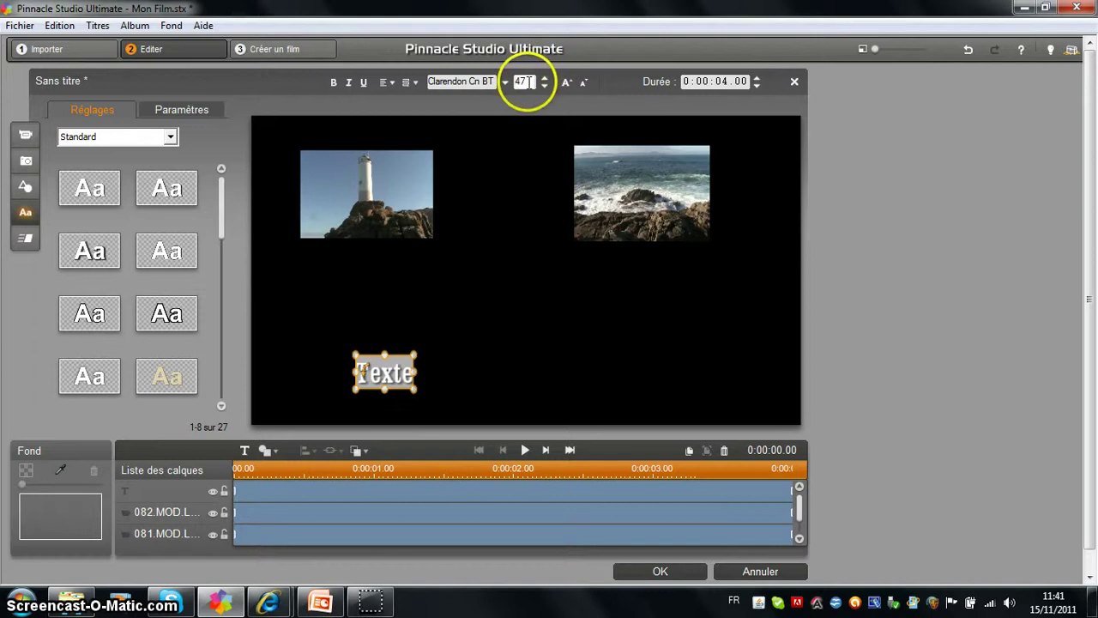
{"action": "double_click", "coordinate": [525, 81]}
{"action": "type", "text": "50"}
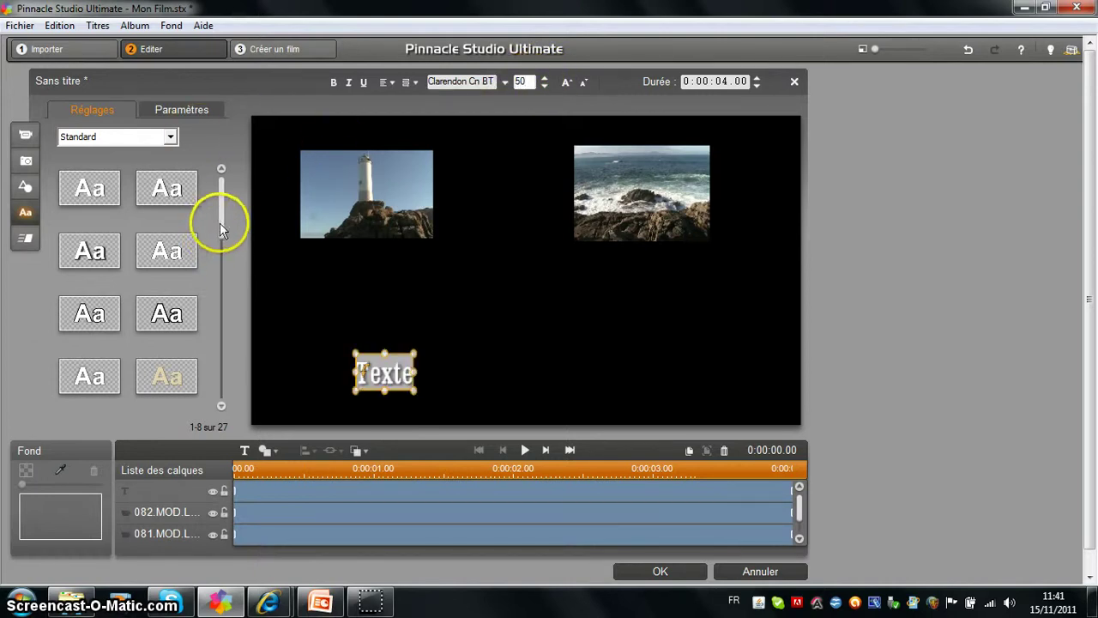
{"action": "left_click_drag", "start_coordinate": [220, 228], "coordinate": [219, 337]}
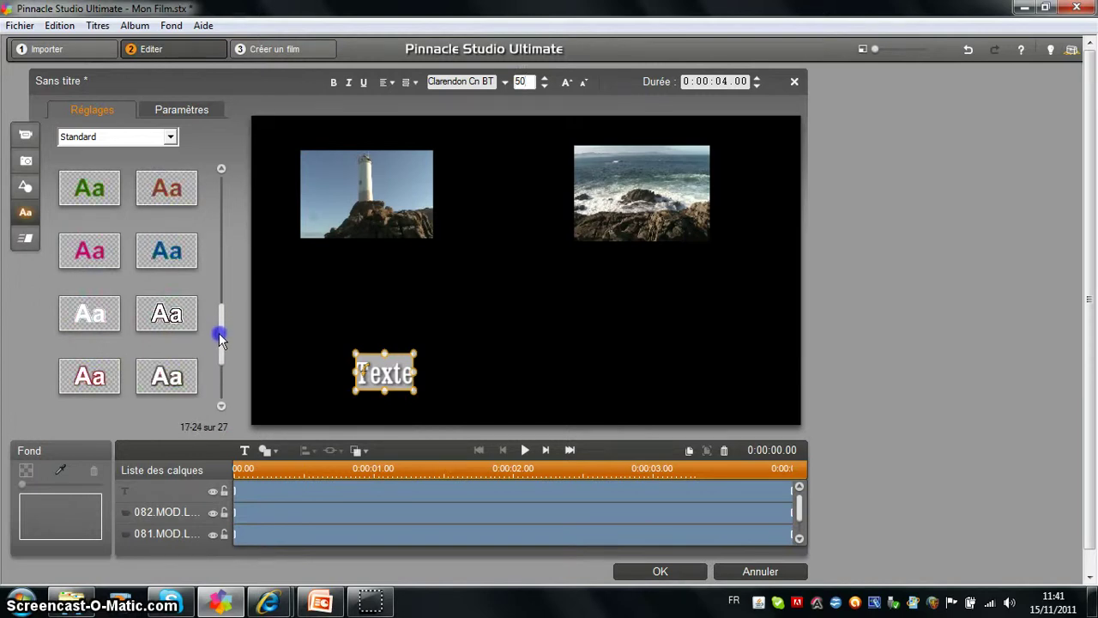
{"action": "left_click", "coordinate": [161, 248]}
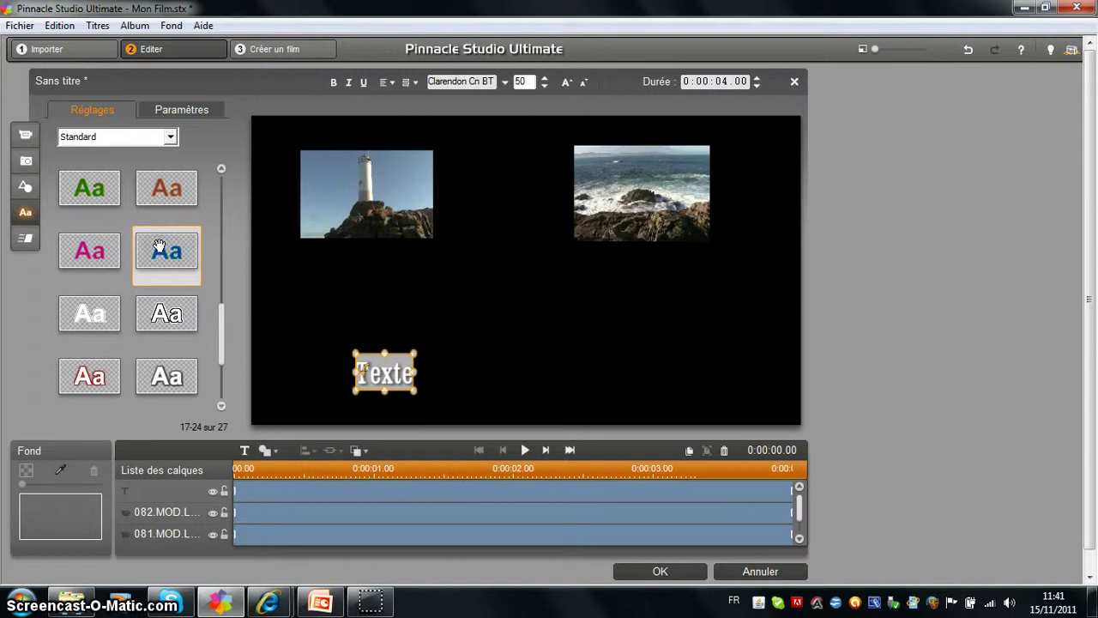
{"action": "left_click_drag", "start_coordinate": [159, 249], "coordinate": [384, 375]}
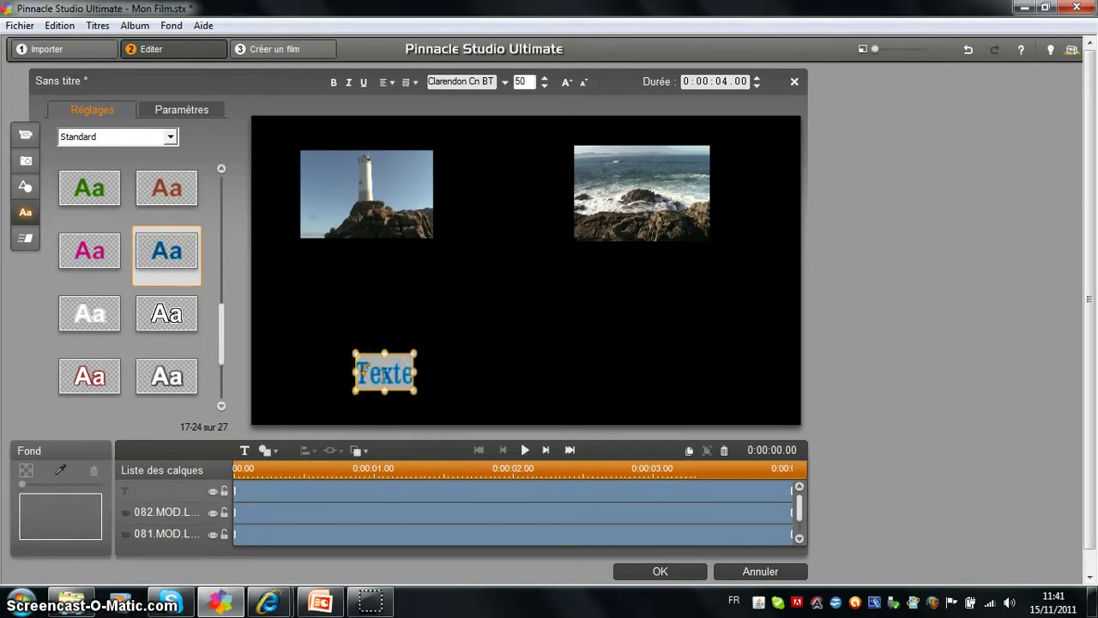
Step: Replace the placeholder text with "Le cap Finistère" and move it to the frame's centre, just below the two videos
{"action": "double_click", "coordinate": [361, 371]}
{"action": "key", "text": "BackSpace"}
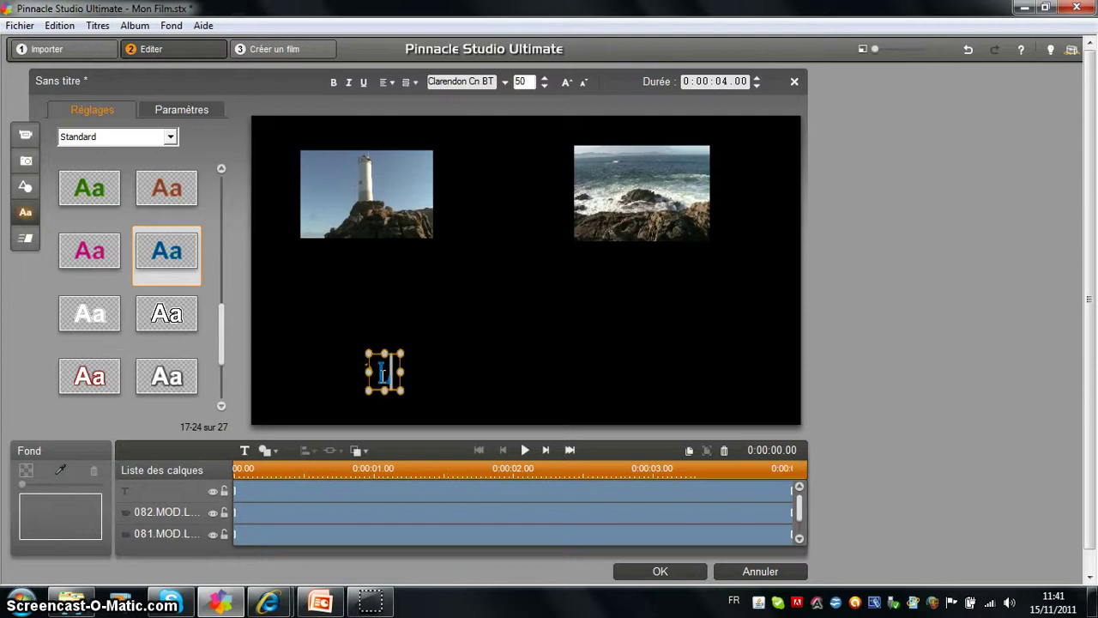
{"action": "type", "text": "Le cap"}
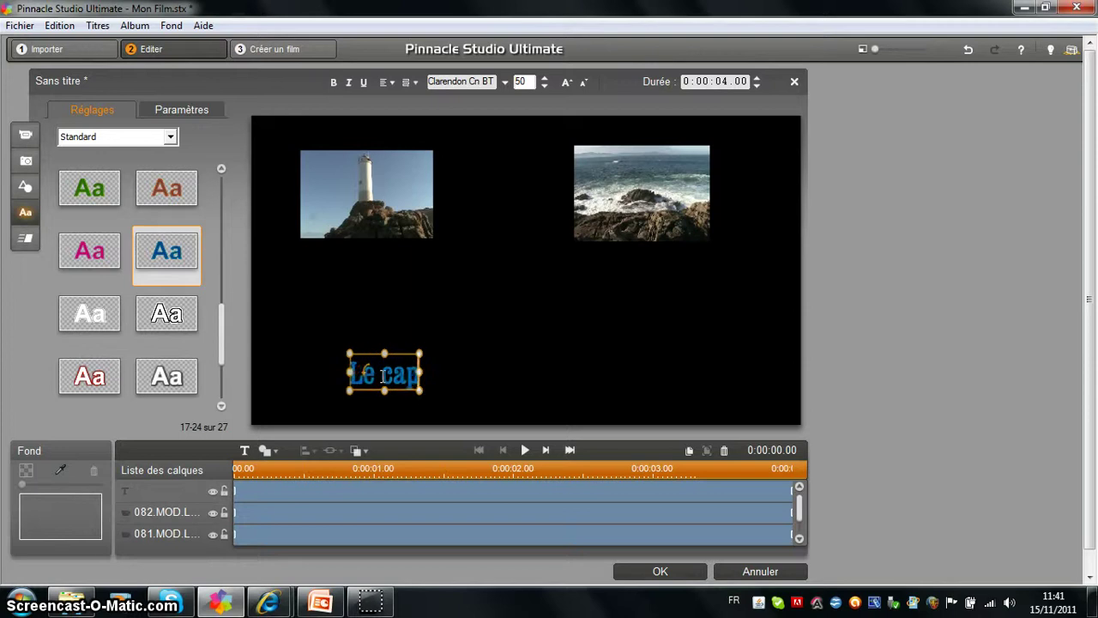
{"action": "type", "text": " Fi"}
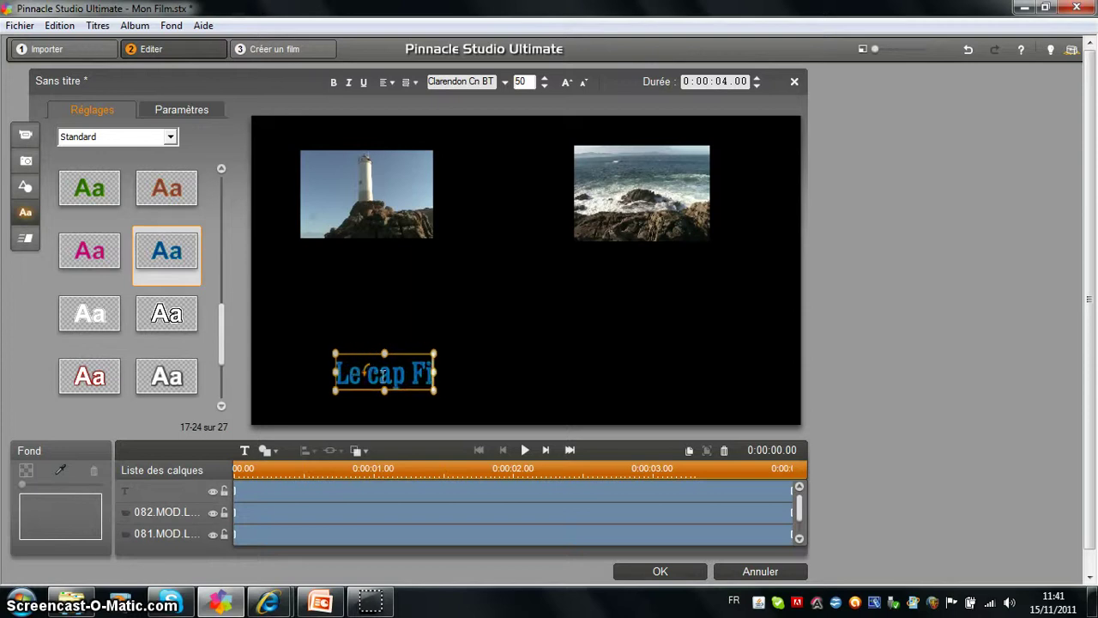
{"action": "type", "text": "nistère"}
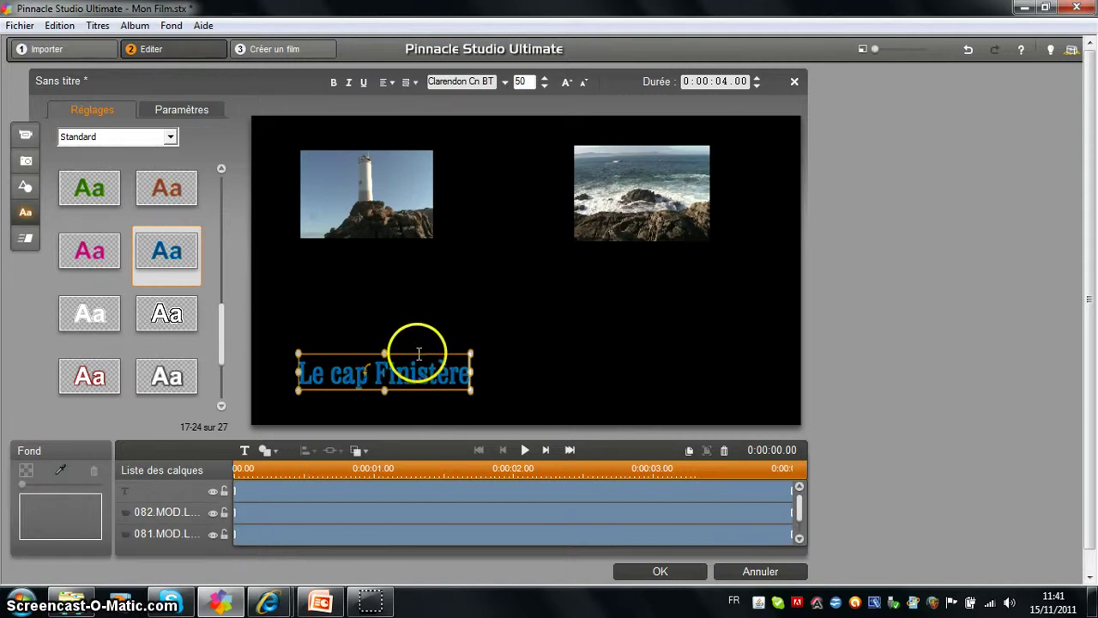
{"action": "left_click_drag", "start_coordinate": [421, 347], "coordinate": [545, 274]}
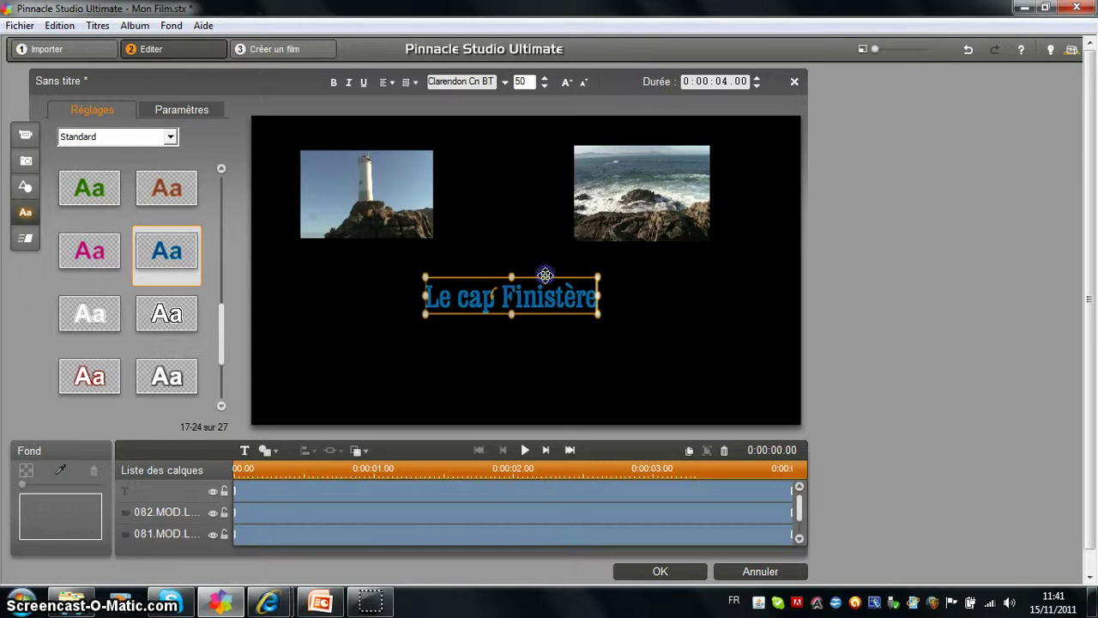
{"action": "left_click", "coordinate": [665, 310]}
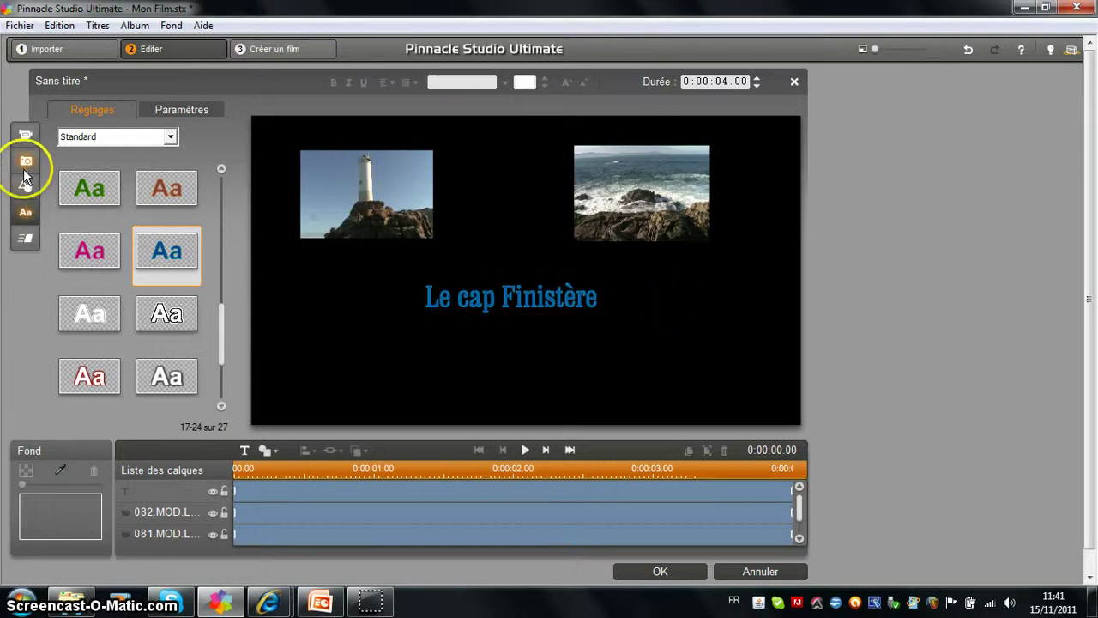
Step: Add the photo of the folk dancers to the Motion title
{"action": "left_click", "coordinate": [27, 162]}
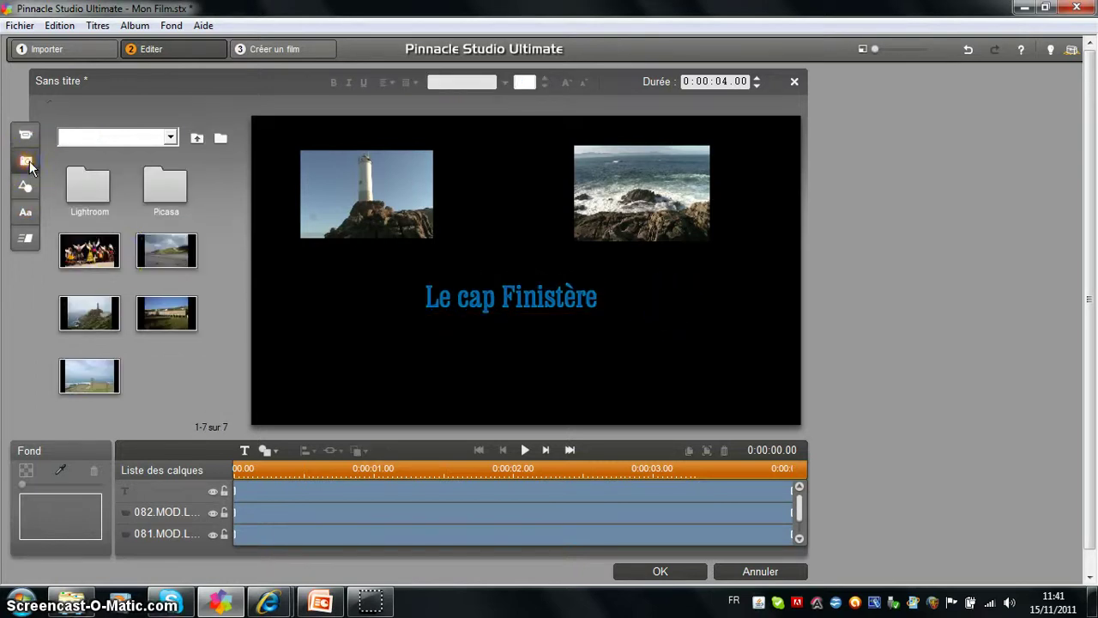
{"action": "left_click", "coordinate": [96, 257]}
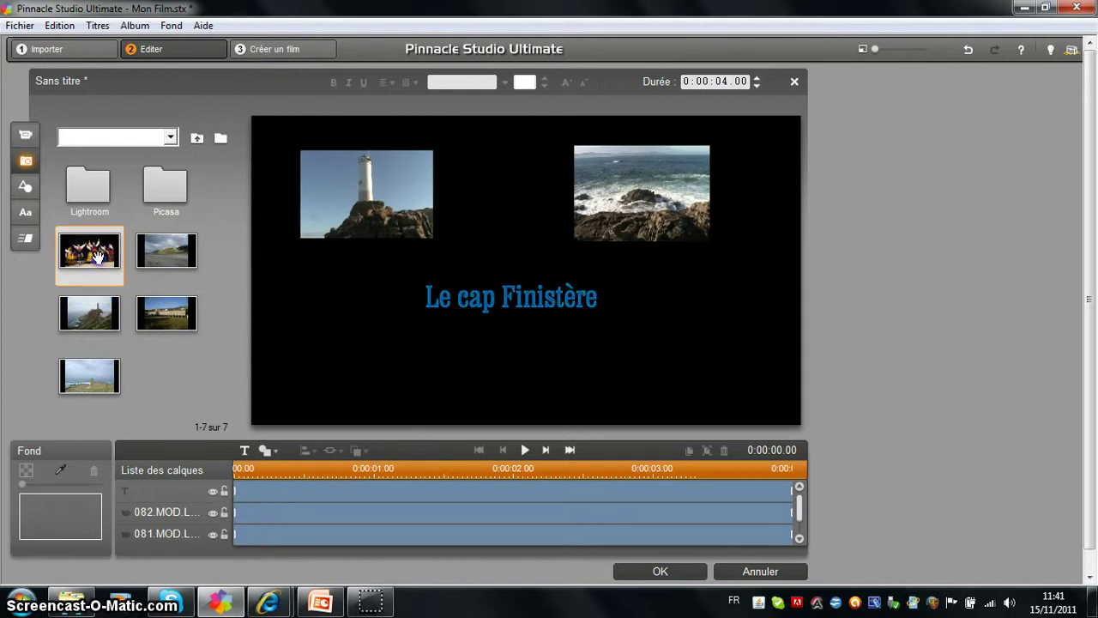
{"action": "left_click_drag", "start_coordinate": [302, 330], "coordinate": [328, 336]}
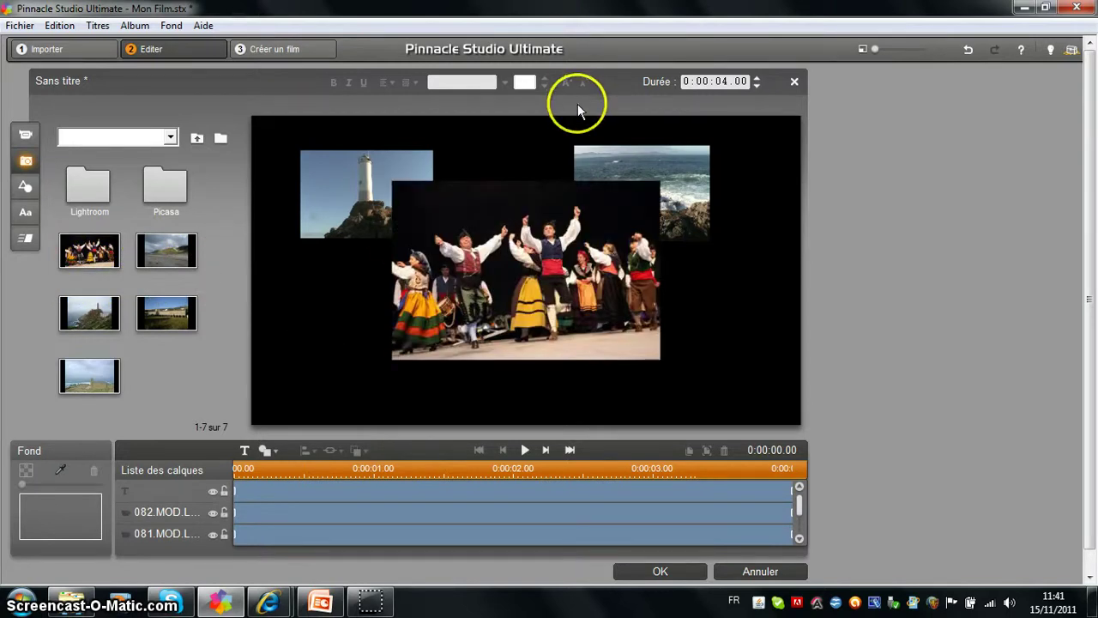
Step: Shrink the dancers photo to about a quarter of the frame width and place it directly below the "Le cap Finistère" text
{"action": "left_click", "coordinate": [502, 255]}
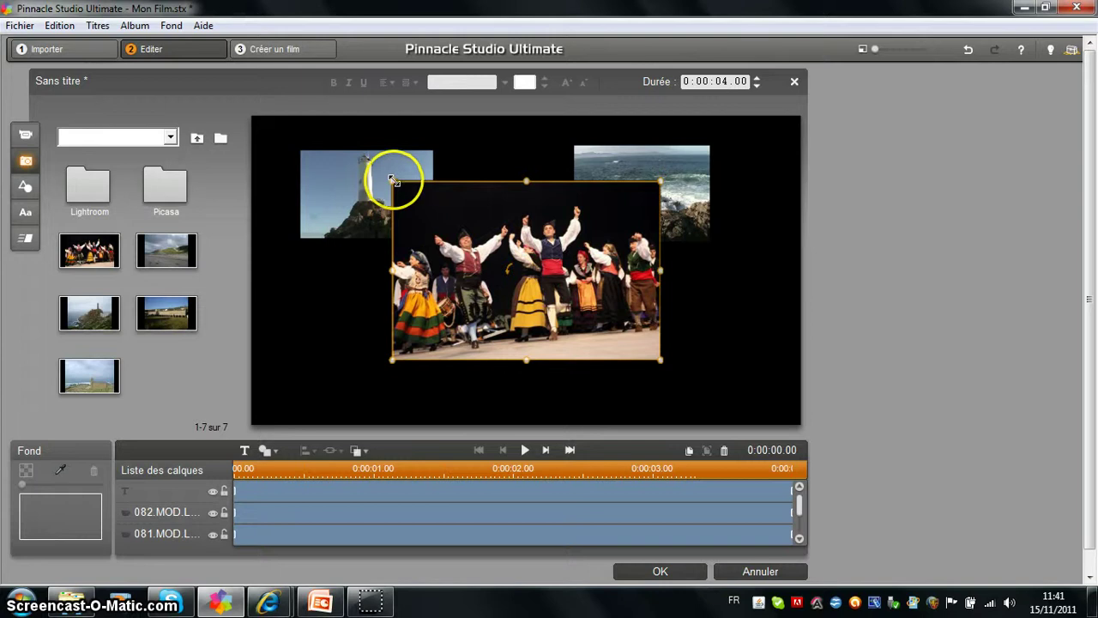
{"action": "left_click_drag", "start_coordinate": [413, 183], "coordinate": [511, 263]}
{"action": "left_click_drag", "start_coordinate": [574, 308], "coordinate": [493, 365]}
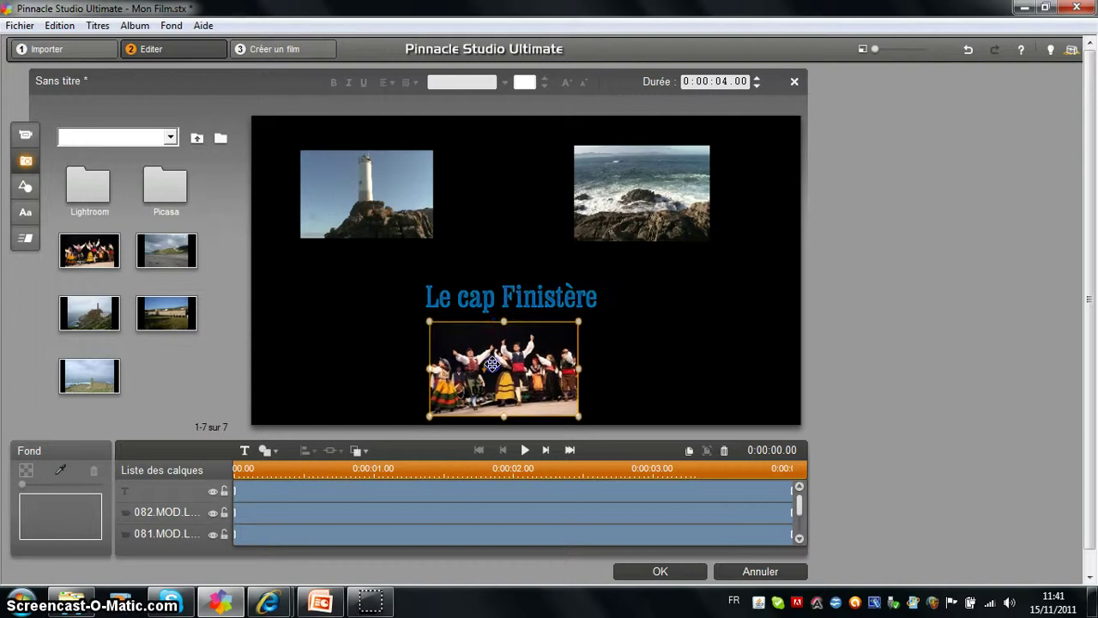
{"action": "left_click", "coordinate": [643, 355]}
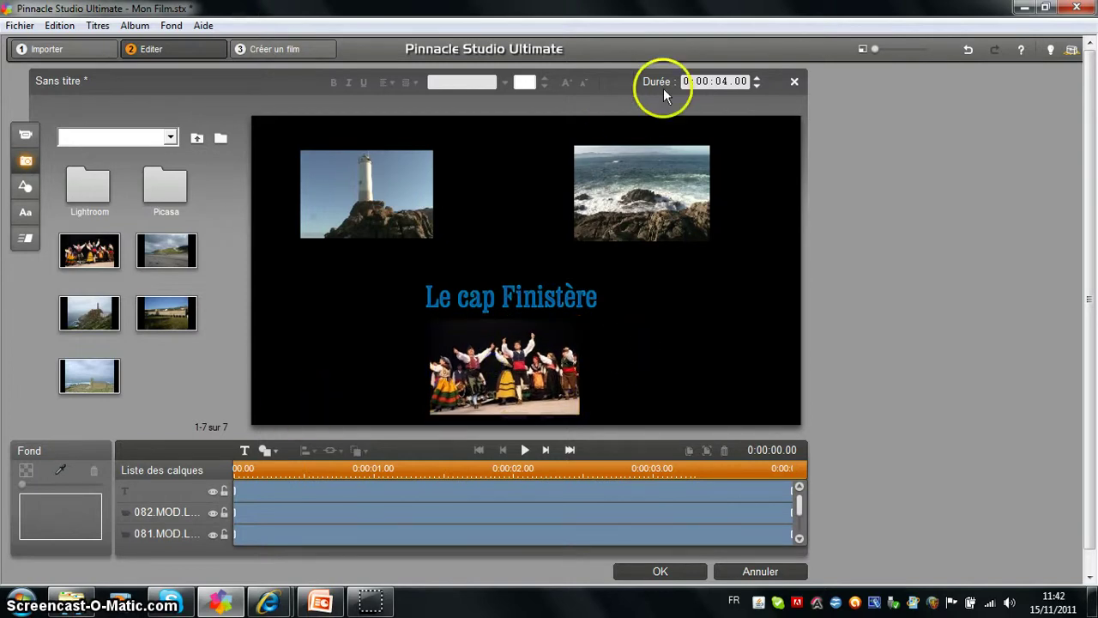
Step: Set the Motion title's duration to 0:00:09.10 and accept the title into the film
{"action": "left_click", "coordinate": [729, 81]}
{"action": "left_click", "coordinate": [734, 81]}
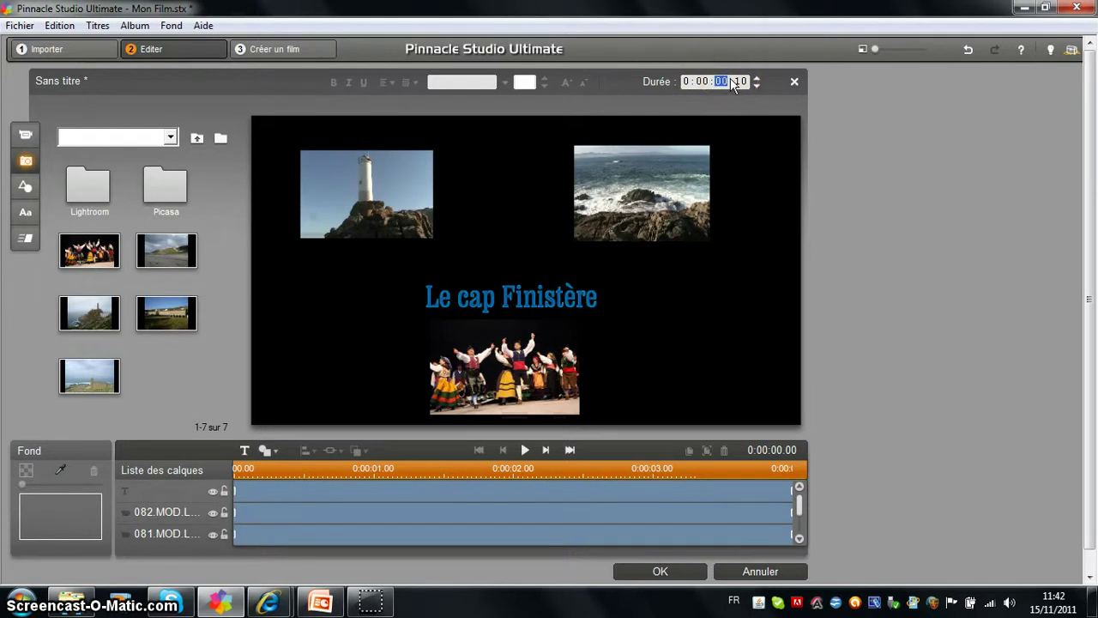
{"action": "type", "text": "09"}
{"action": "left_click", "coordinate": [740, 82]}
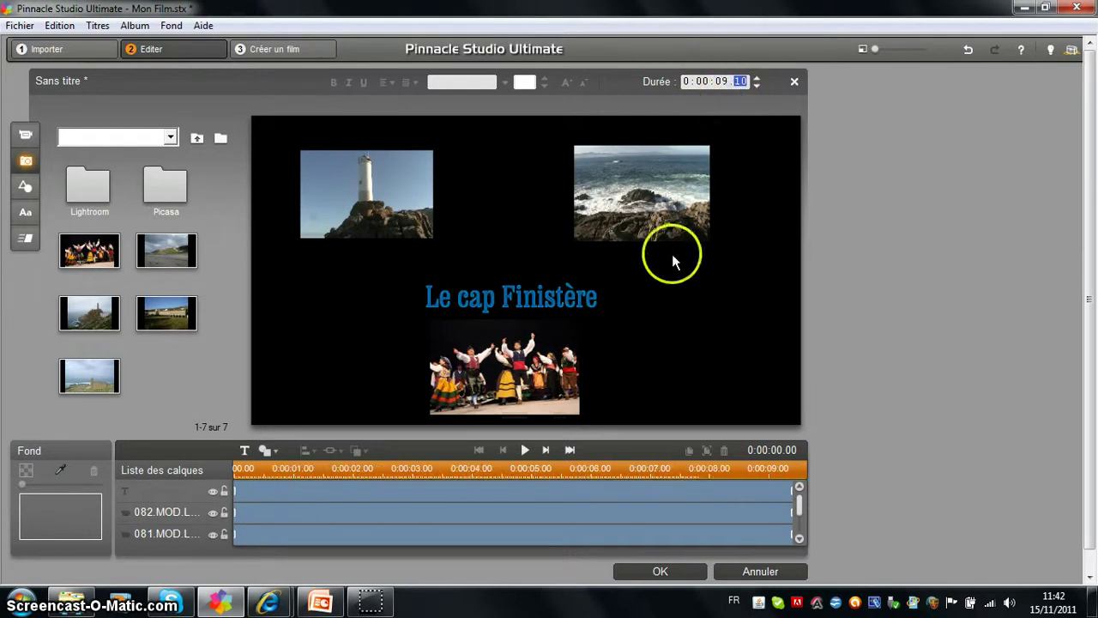
{"action": "left_click", "coordinate": [153, 490]}
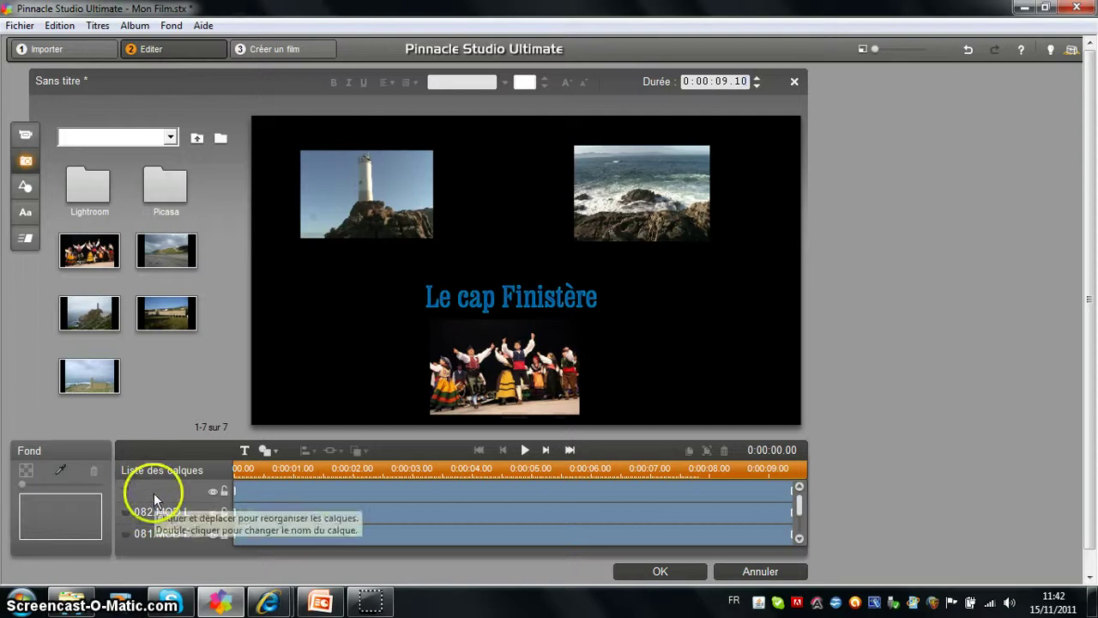
{"action": "left_click", "coordinate": [645, 572]}
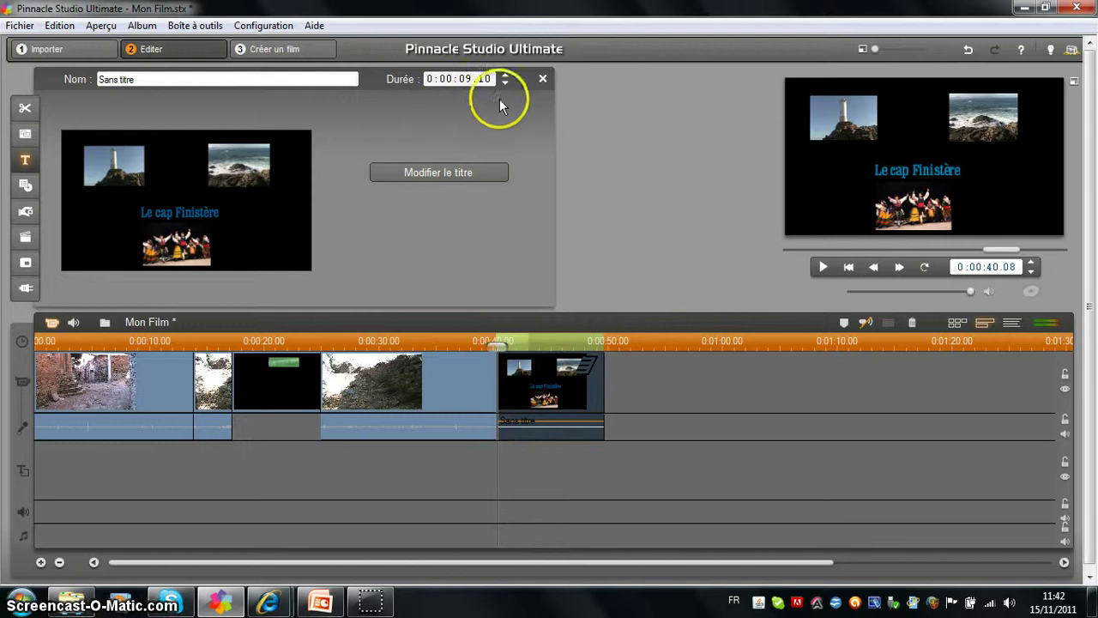
Step: Show the standard titles in the album and the title creation options, including the Motion title overlay (Superposition titre Motion)
{"action": "left_click", "coordinate": [542, 79]}
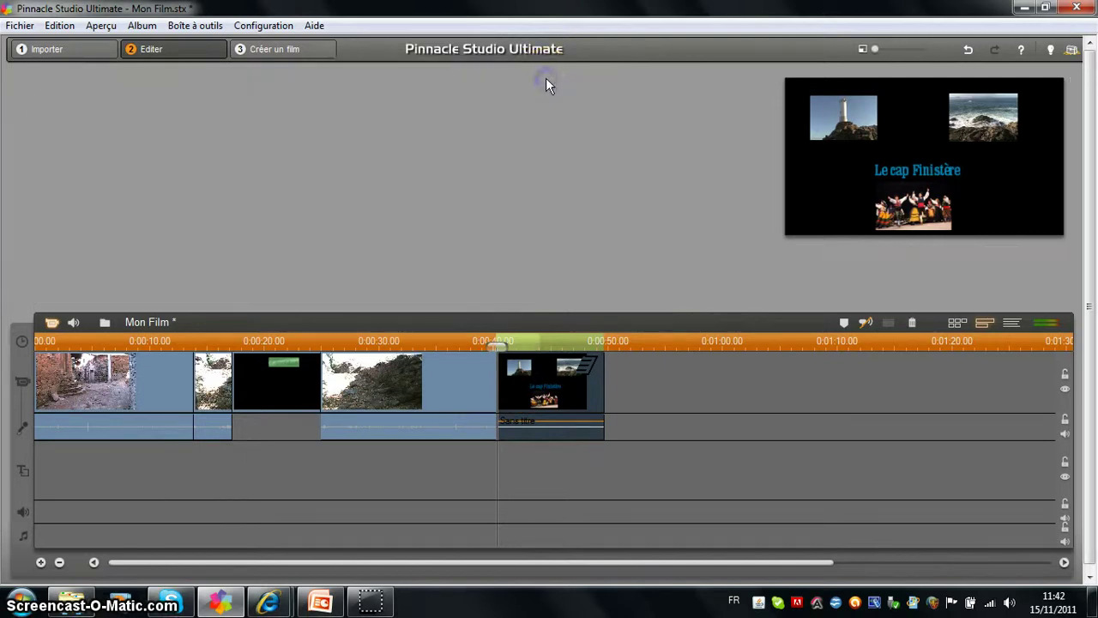
{"action": "left_click", "coordinate": [27, 174]}
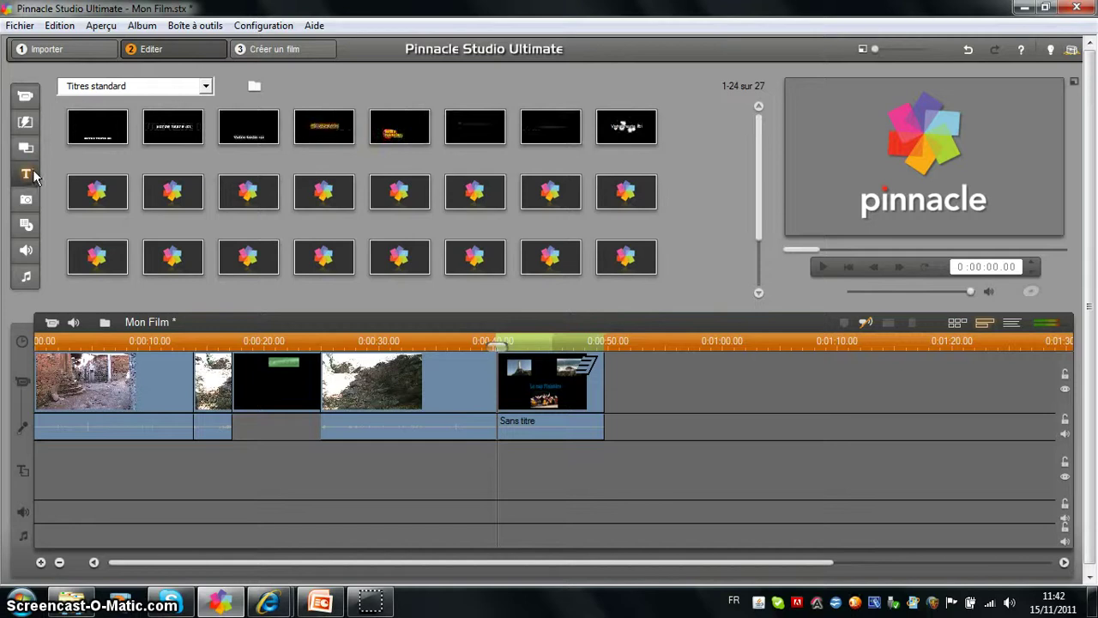
{"action": "left_click", "coordinate": [199, 25]}
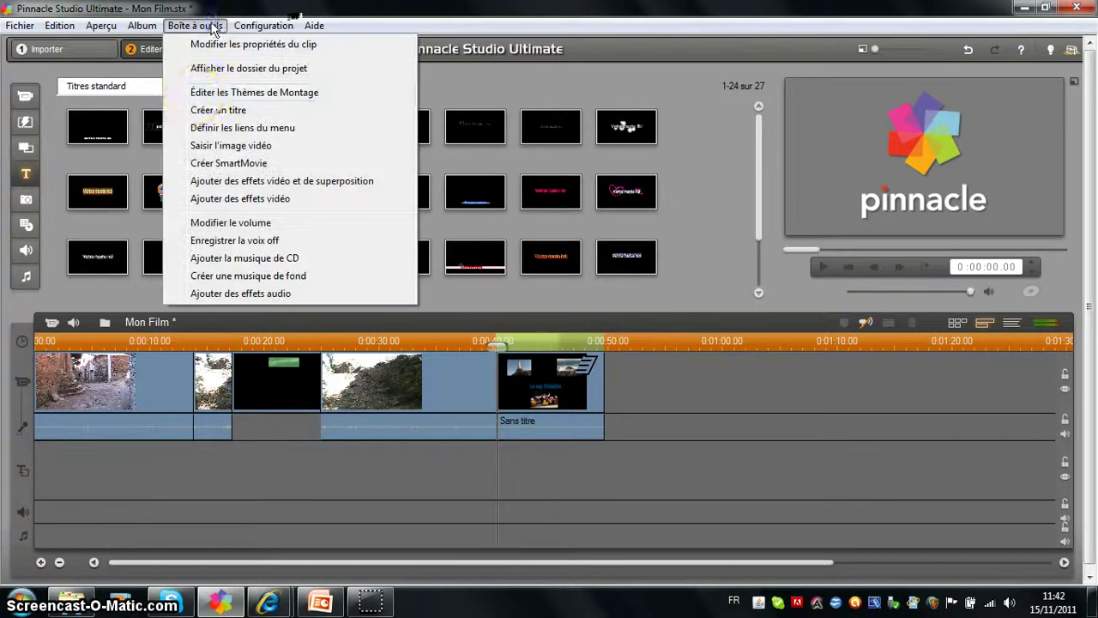
{"action": "left_click", "coordinate": [181, 111]}
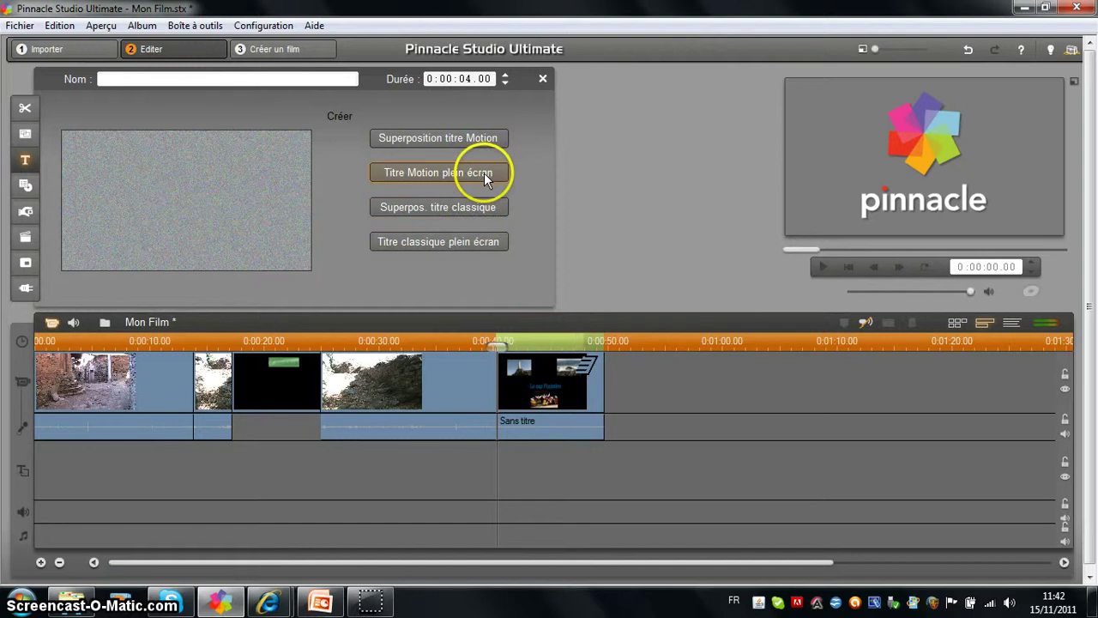
{"action": "left_click", "coordinate": [451, 138]}
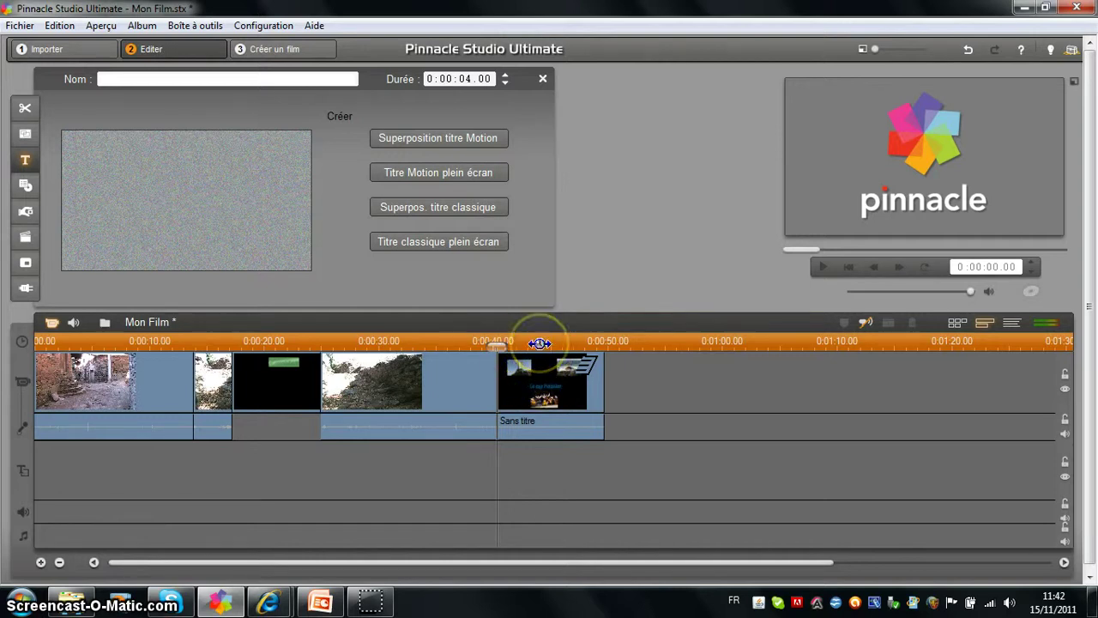
Step: Move the "Le cap Finistère" title to the title track at the start of the last video clip and preview the overlay
{"action": "left_click", "coordinate": [493, 371]}
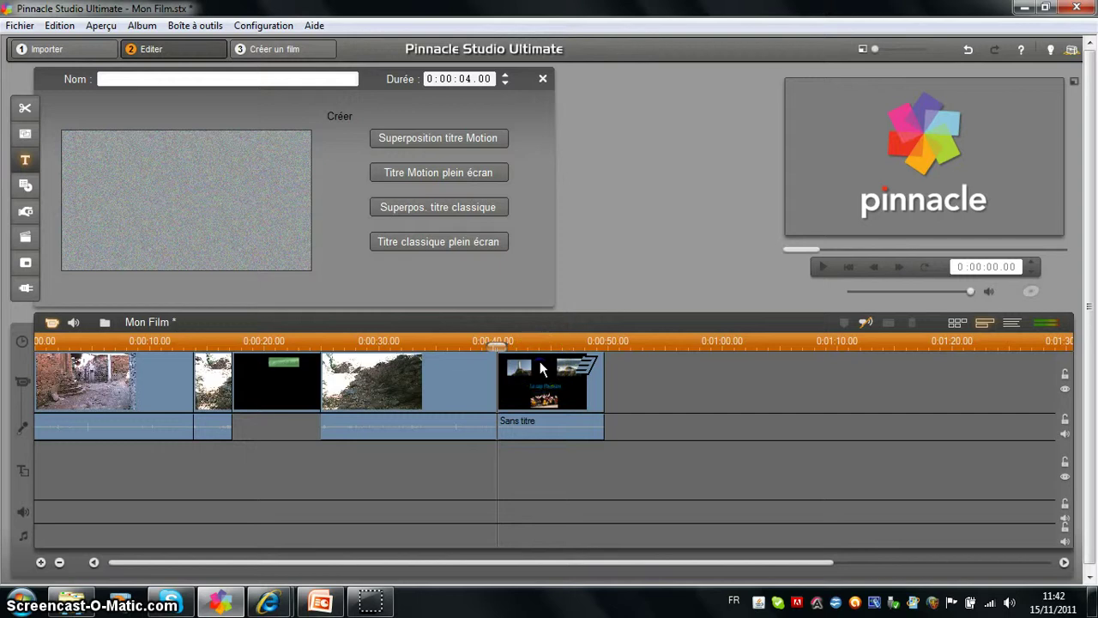
{"action": "left_click_drag", "start_coordinate": [540, 367], "coordinate": [542, 467]}
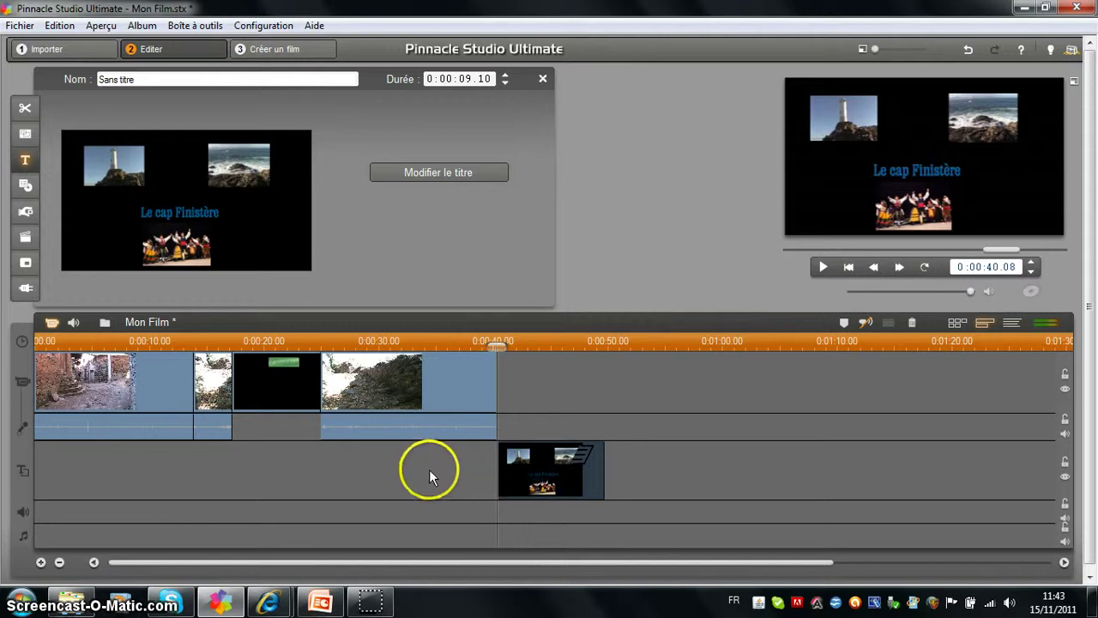
{"action": "left_click_drag", "start_coordinate": [545, 468], "coordinate": [375, 464]}
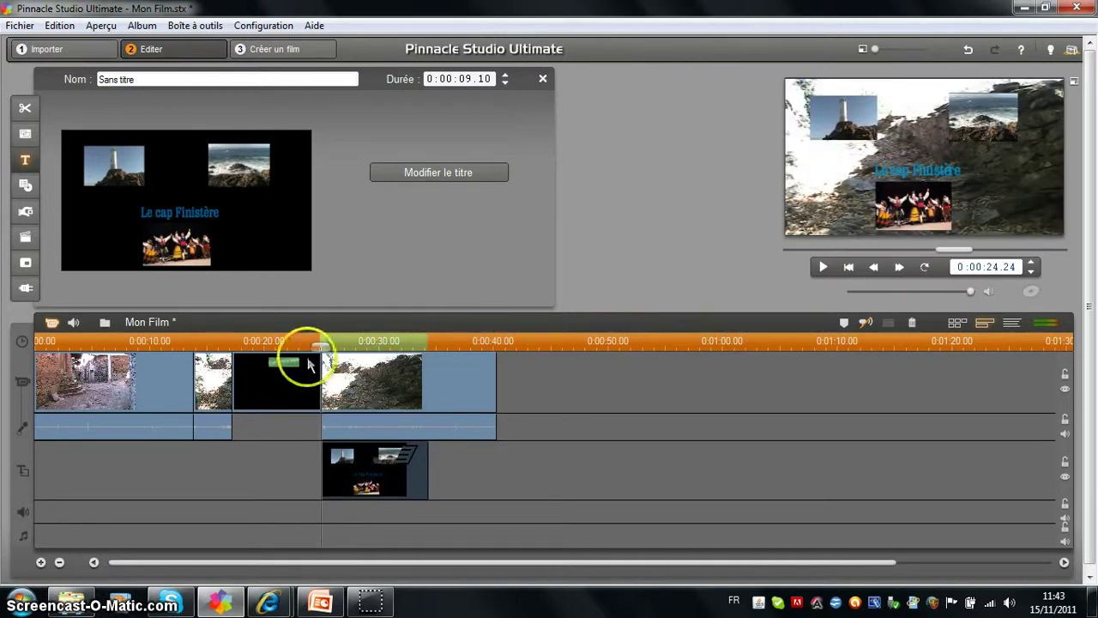
{"action": "left_click_drag", "start_coordinate": [316, 342], "coordinate": [296, 344]}
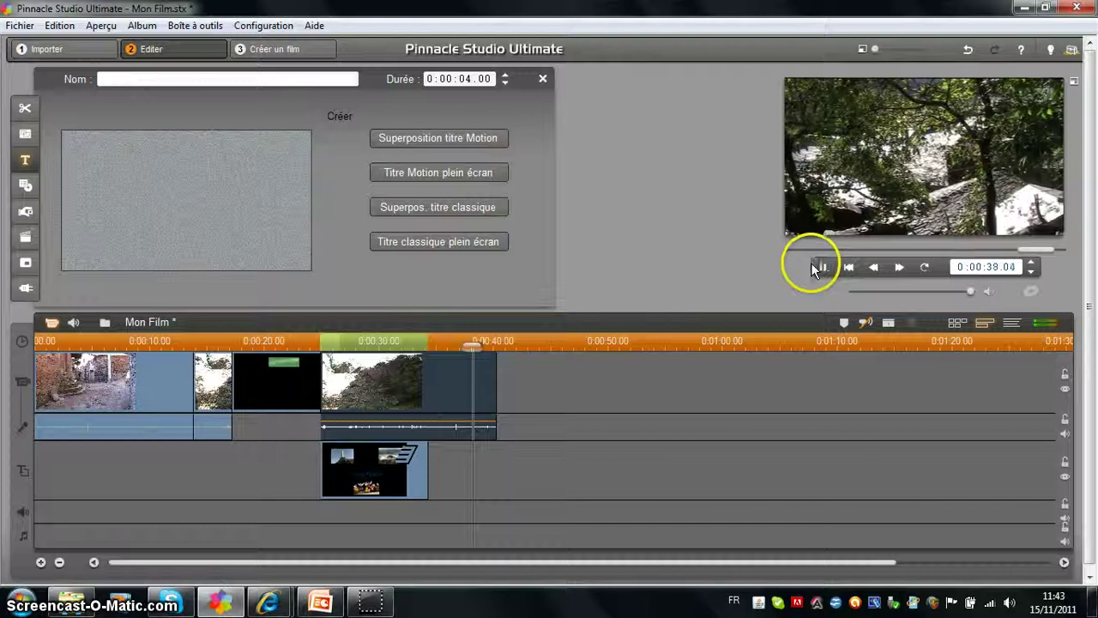
{"action": "left_click", "coordinate": [821, 267]}
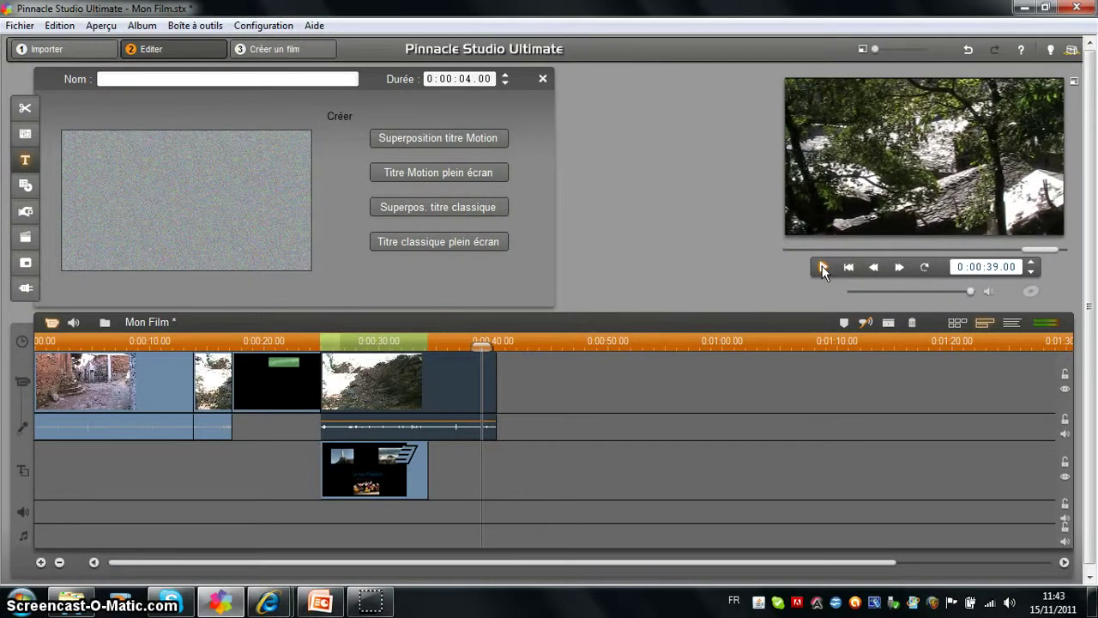